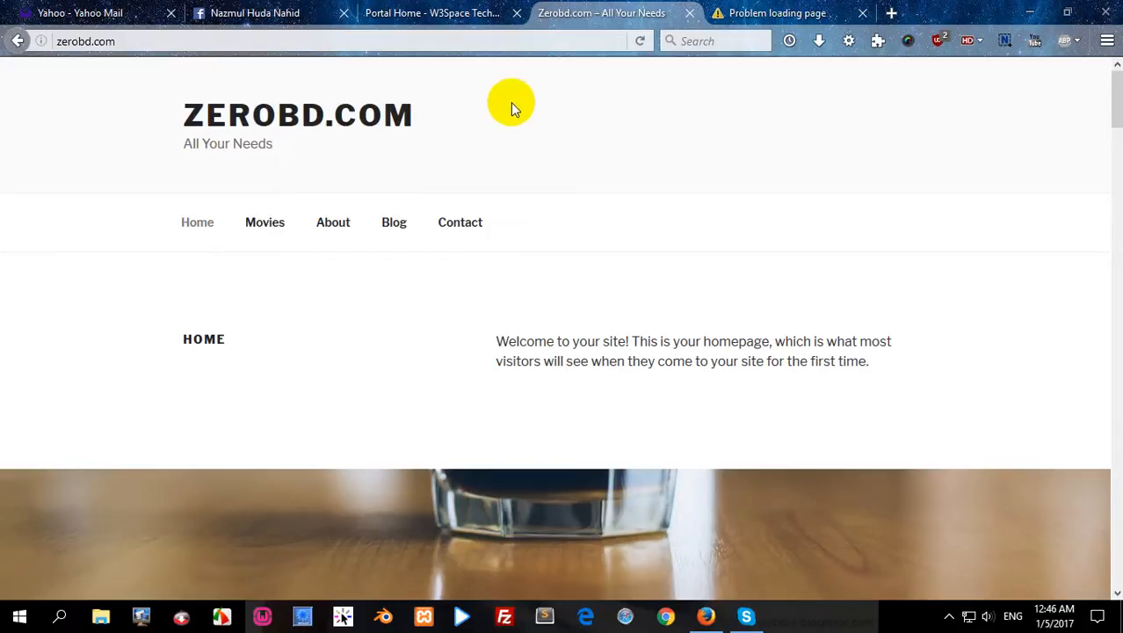
Open the My Domains list in the W3Space client portal
left_click(416, 12)
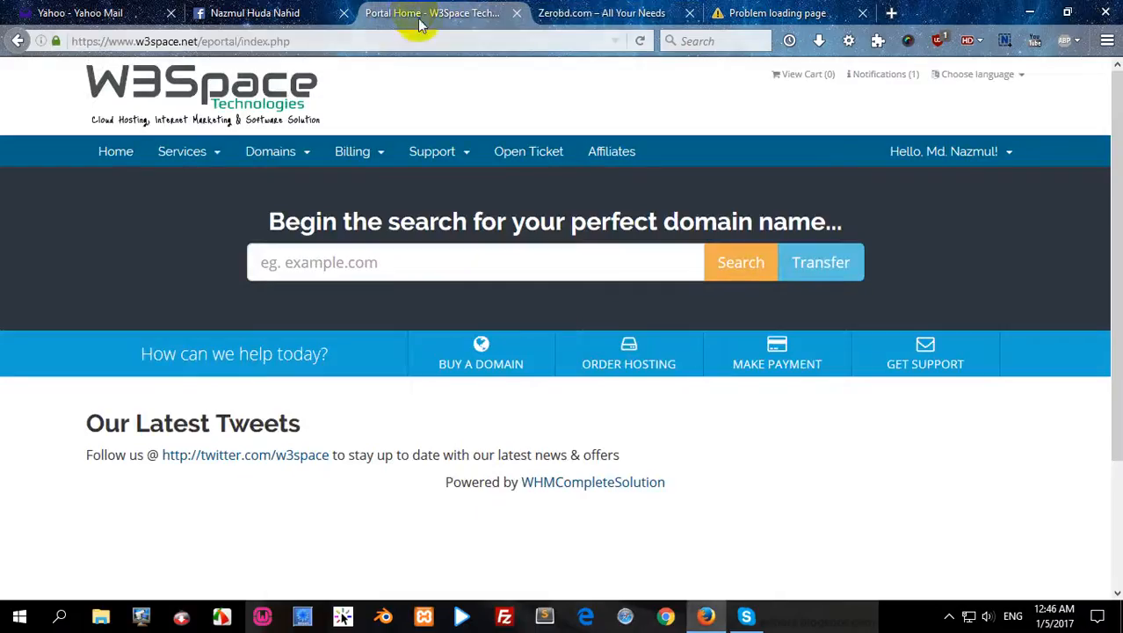
left_click(293, 156)
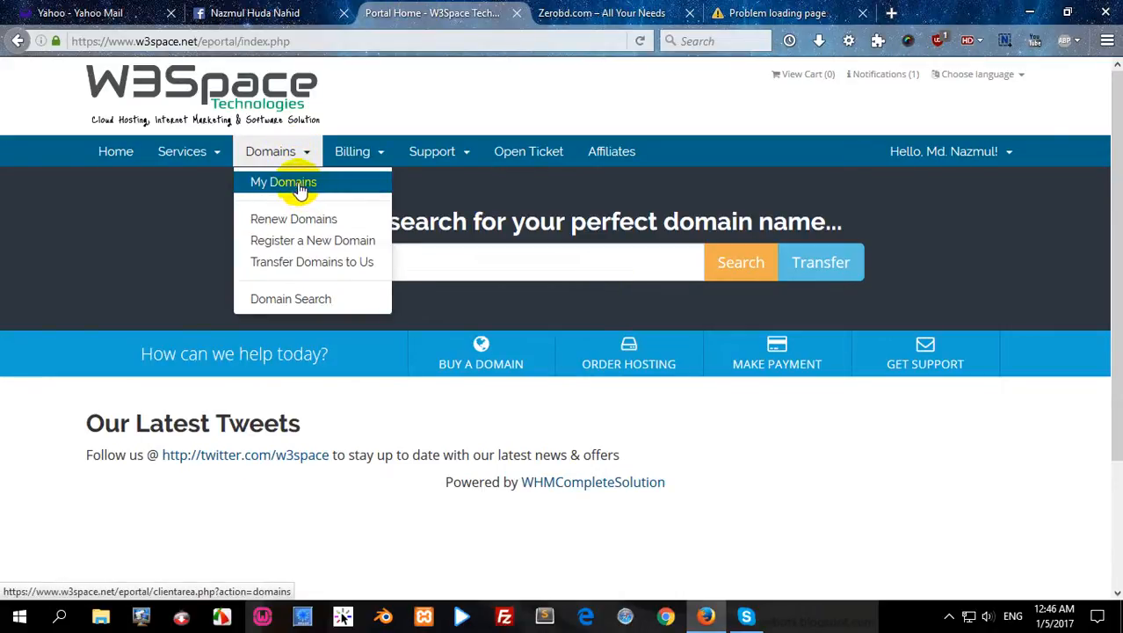
left_click(299, 187)
left_click(758, 274)
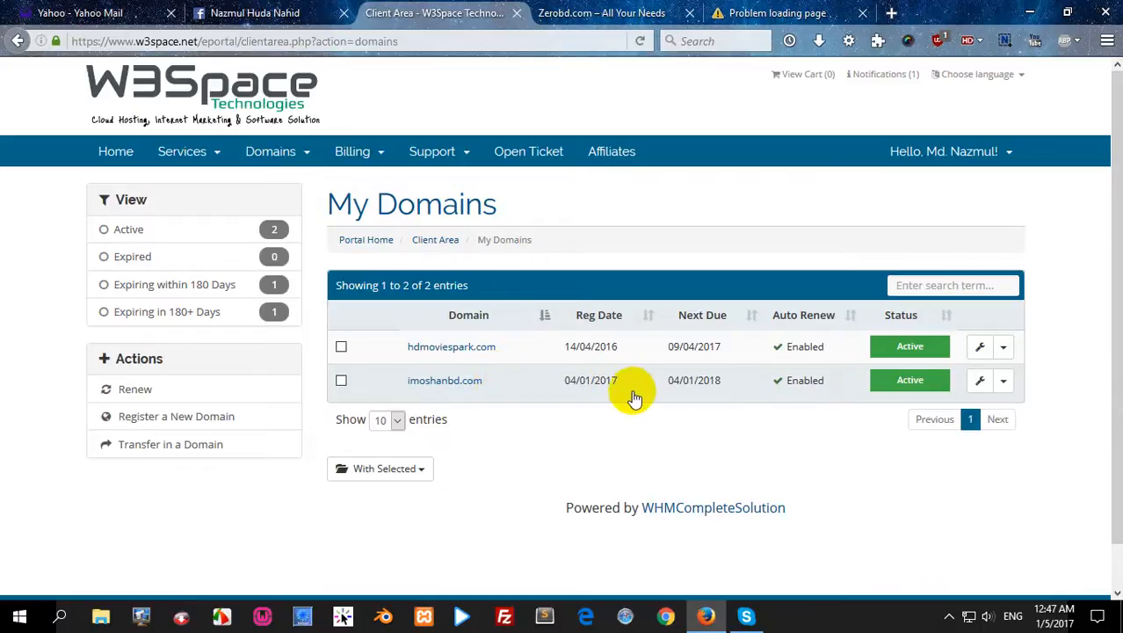
Go to zerobd.com/cpanel and log in to cPanel with the prefilled credentials
left_click(600, 16)
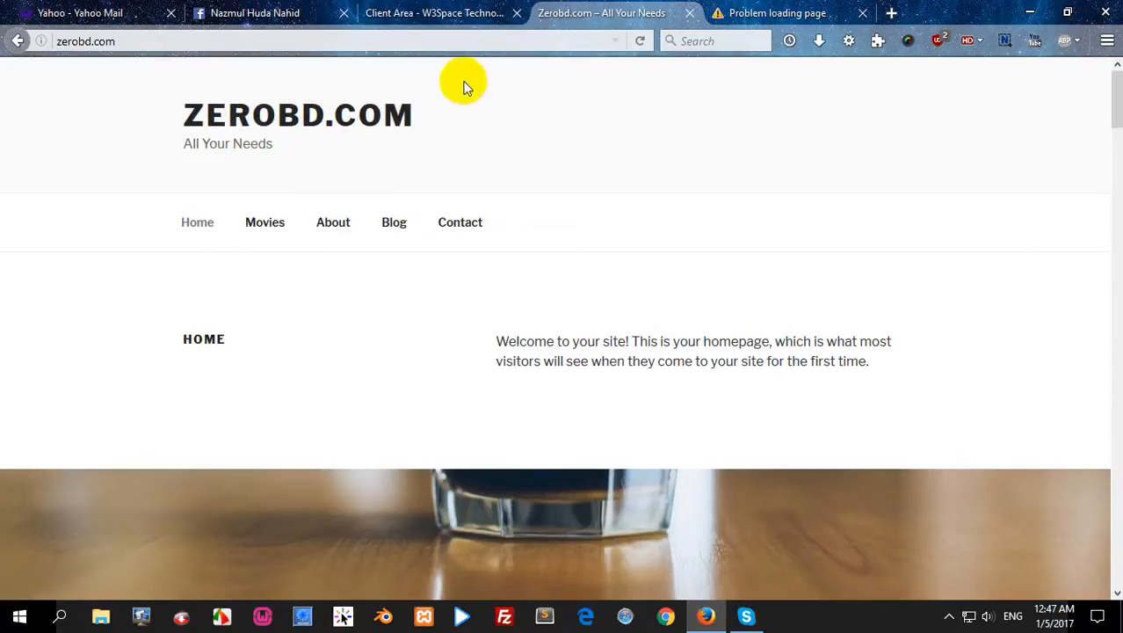
left_click(138, 40)
left_click(170, 41)
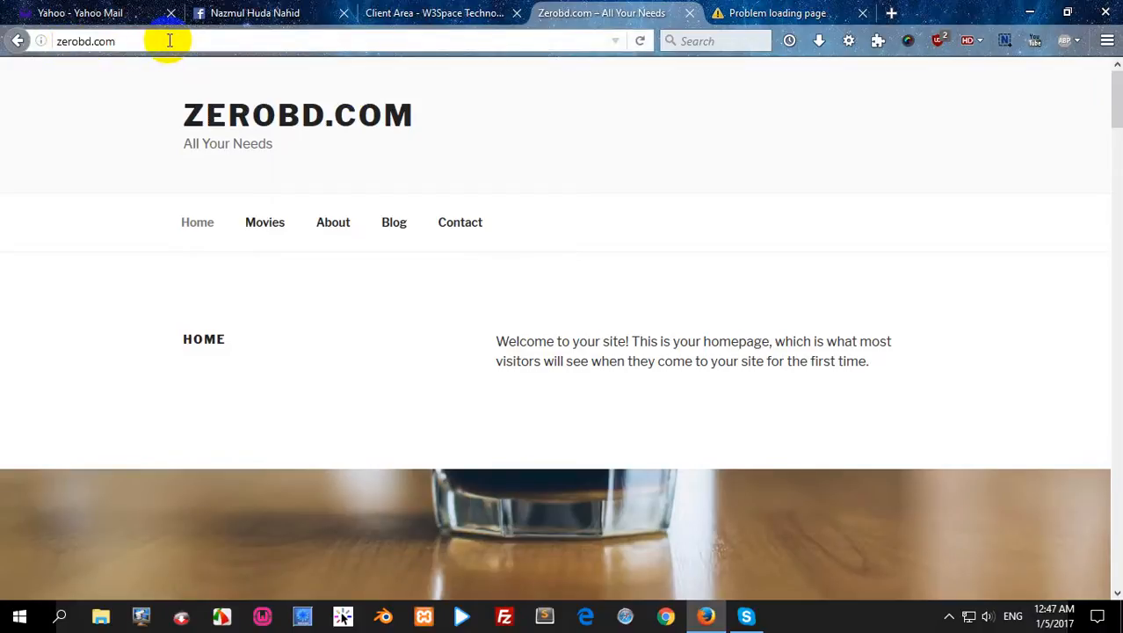
type("/cpanel")
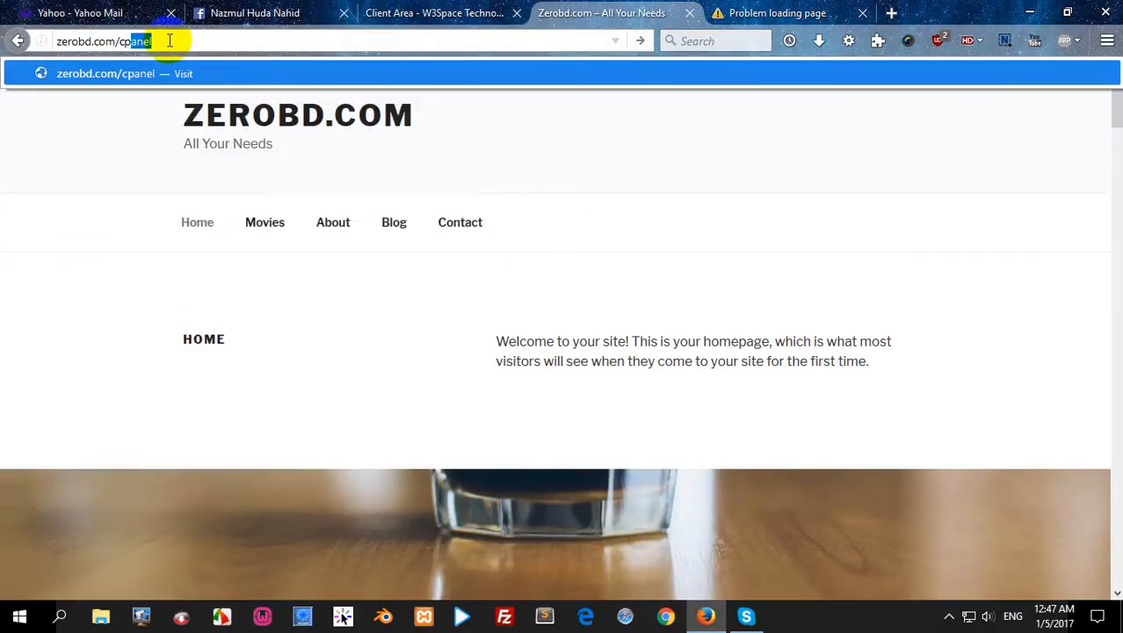
key("Return")
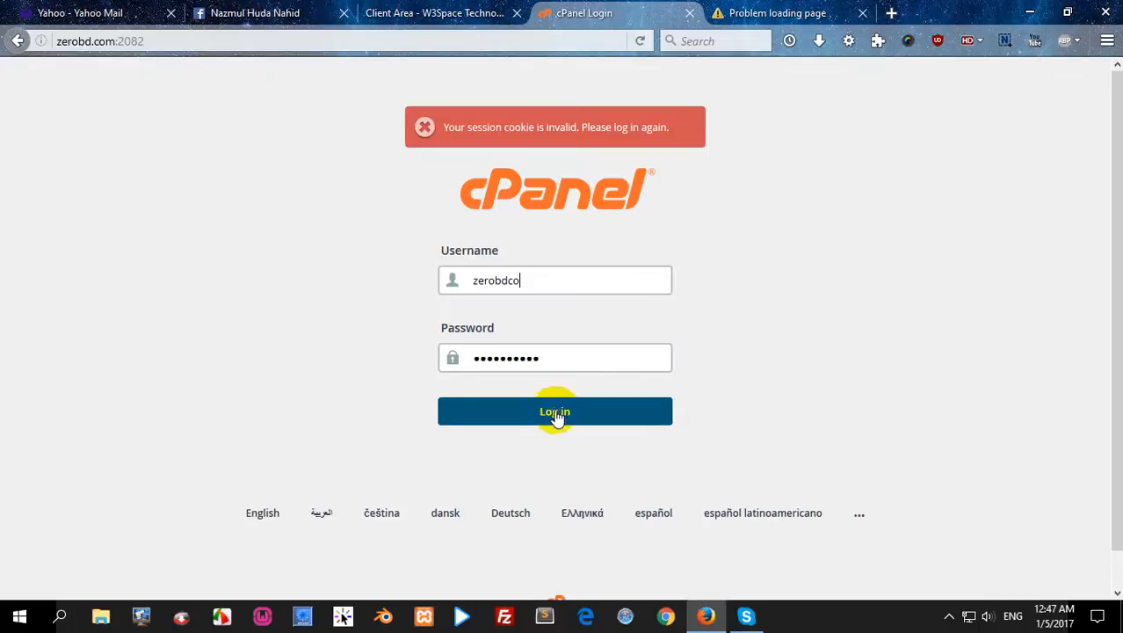
left_click(554, 413)
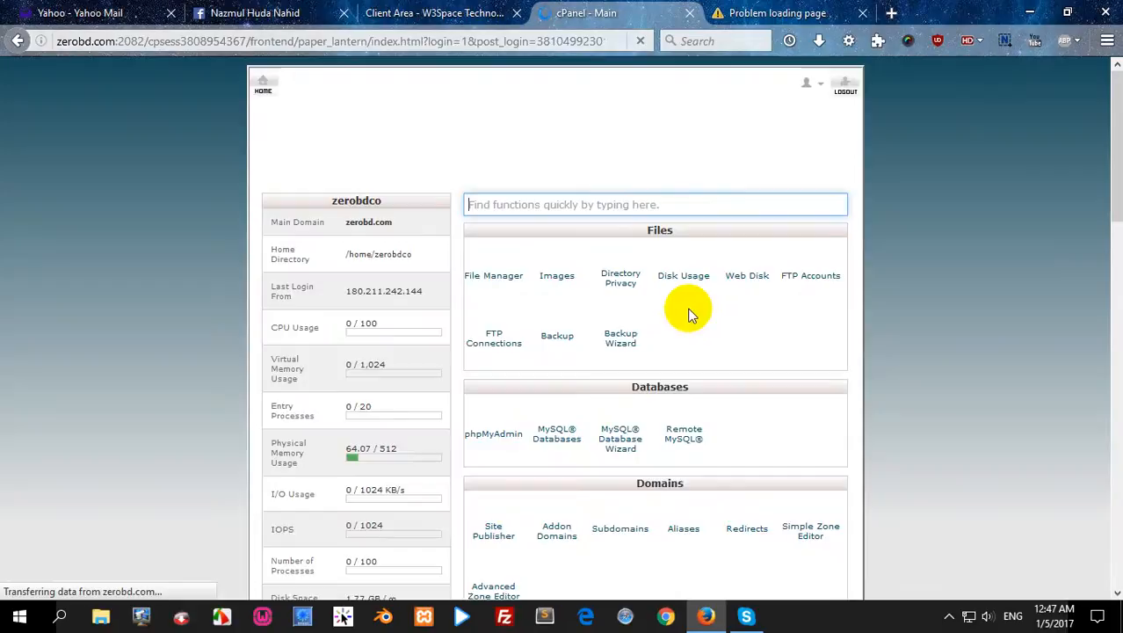
Check the addon domain usage and limit in the cPanel account statistics
scroll(728, 343, "down", 5)
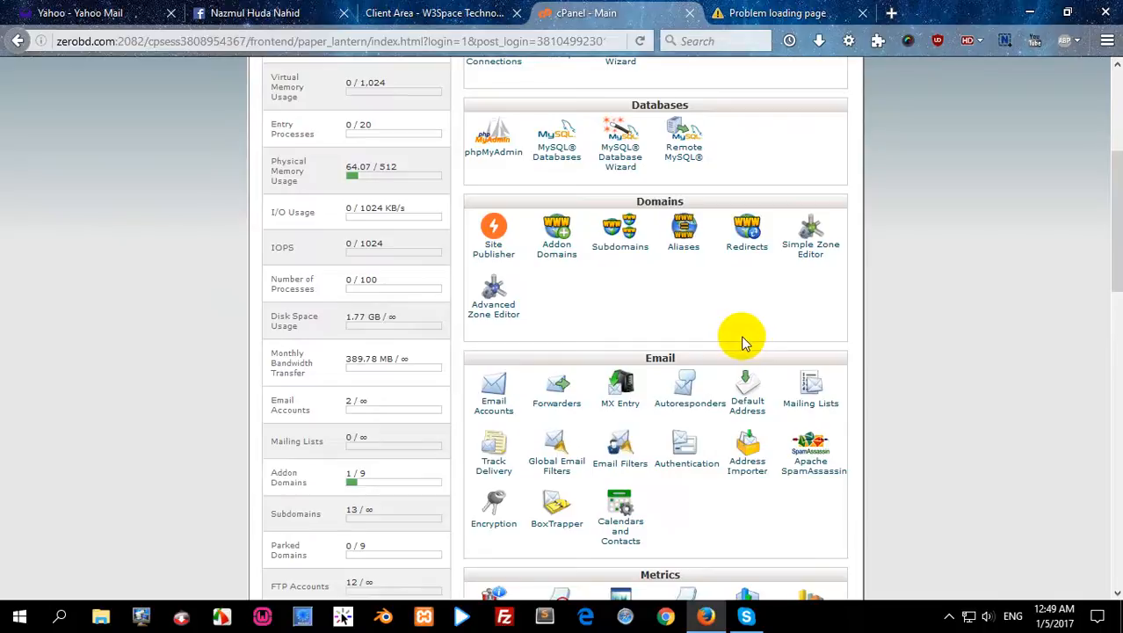
scroll(741, 335, "down", 2)
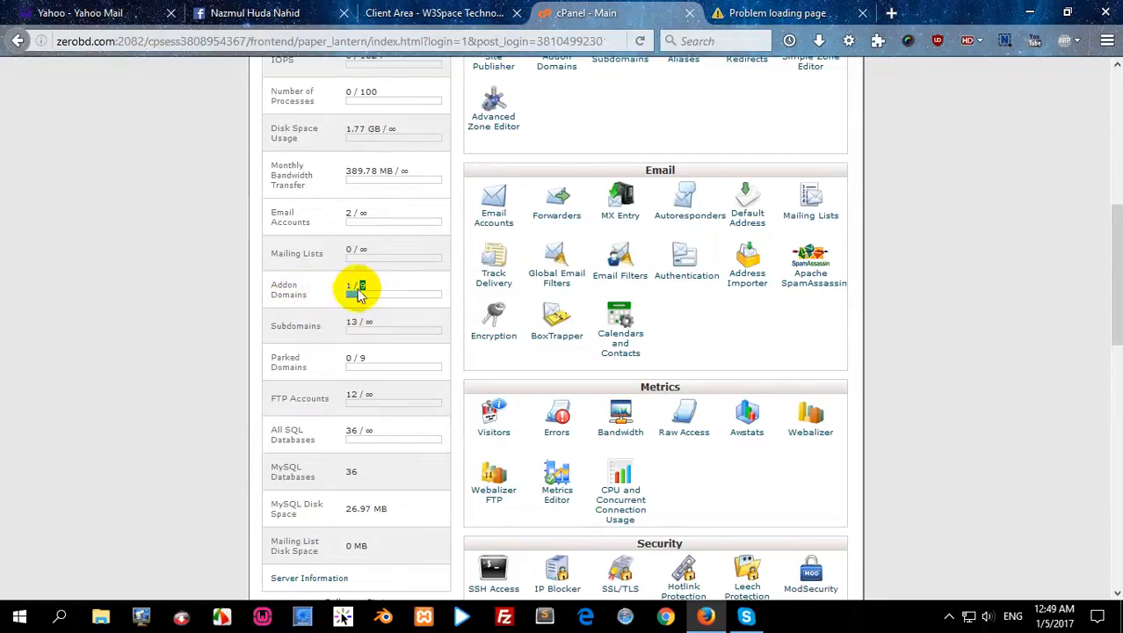
left_click_drag(367, 286, 348, 290)
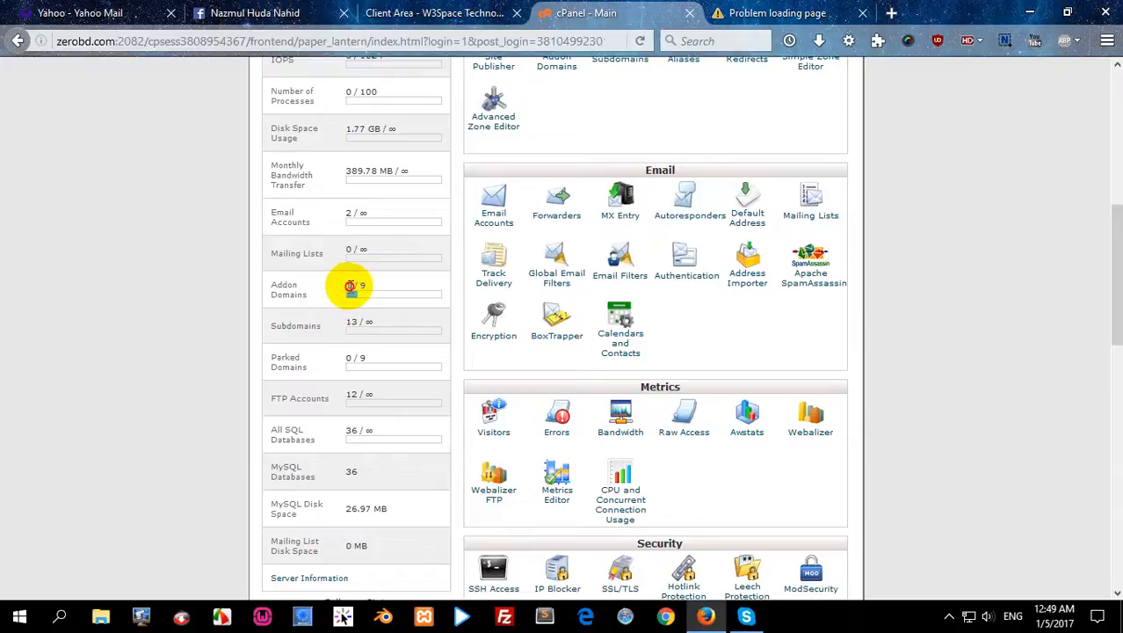
double_click(362, 285)
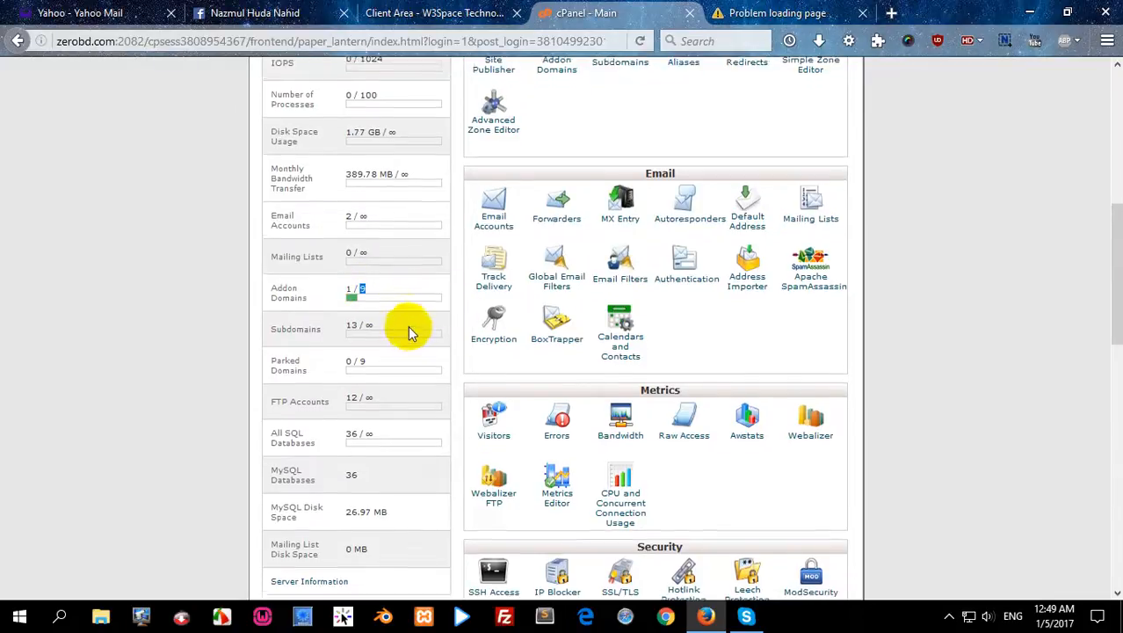
scroll(410, 322, "up", 3)
scroll(792, 325, "up", 5)
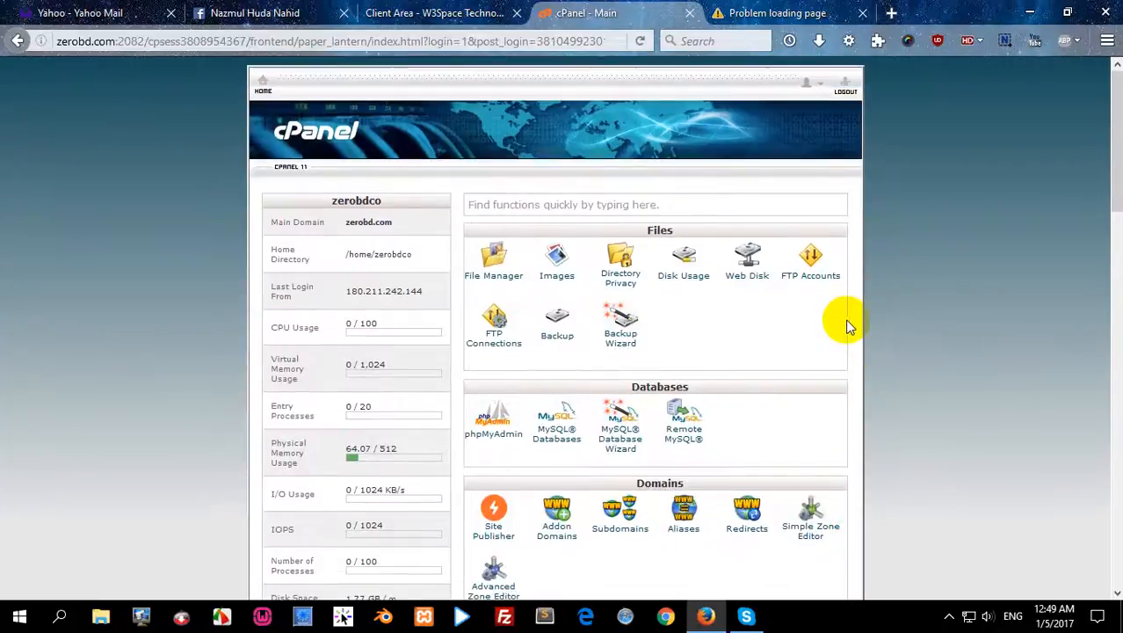
Open Addon Domains and enter imoshanbd.com, copied from the W3Space domain list, as the new domain name
scroll(847, 321, "down", 3)
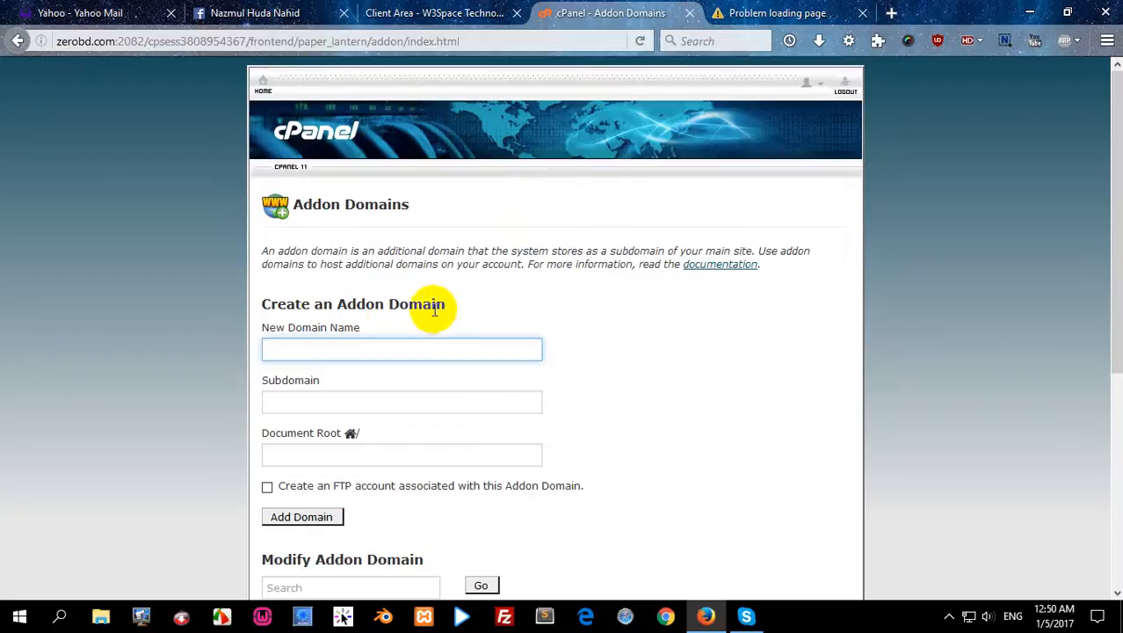
left_click(426, 13)
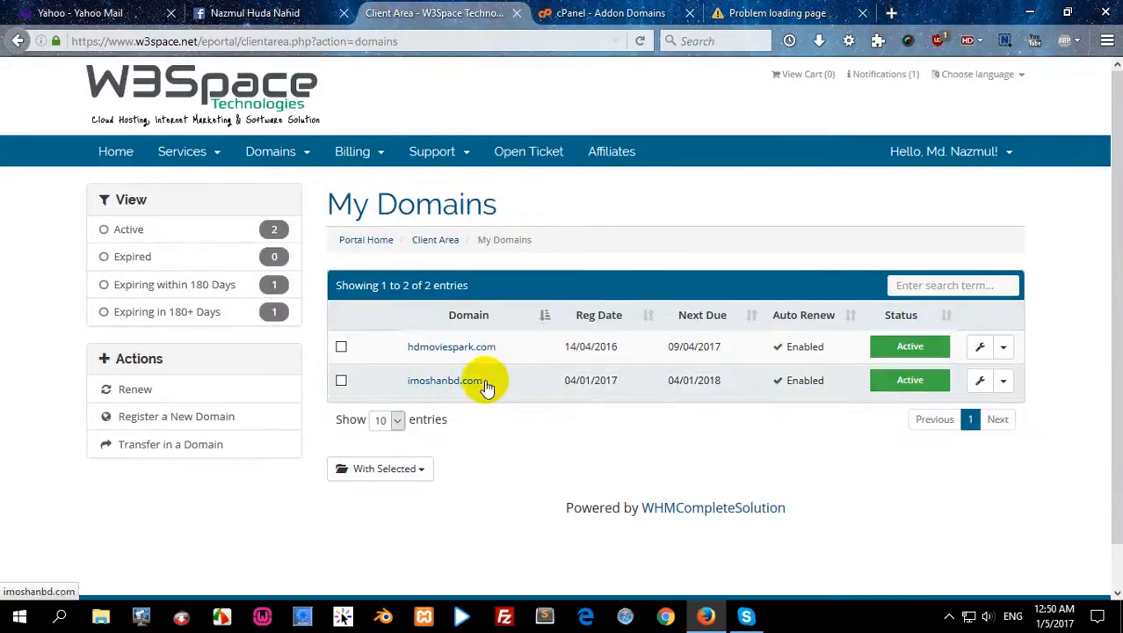
left_click_drag(494, 385, 408, 385)
key("ctrl+c")
left_click(409, 385)
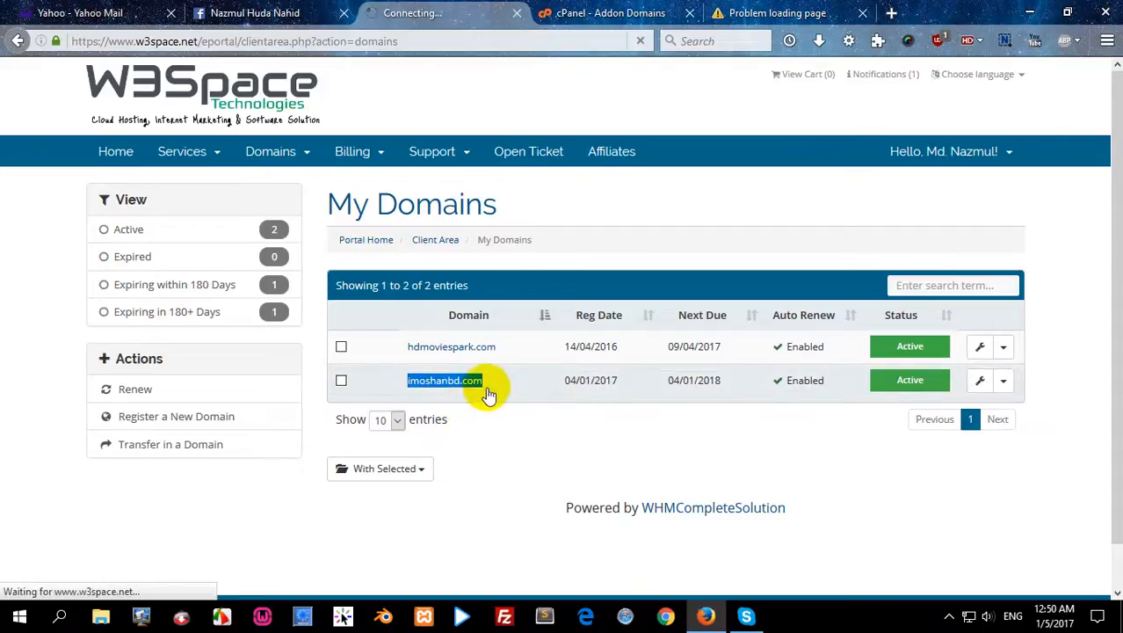
left_click(615, 12)
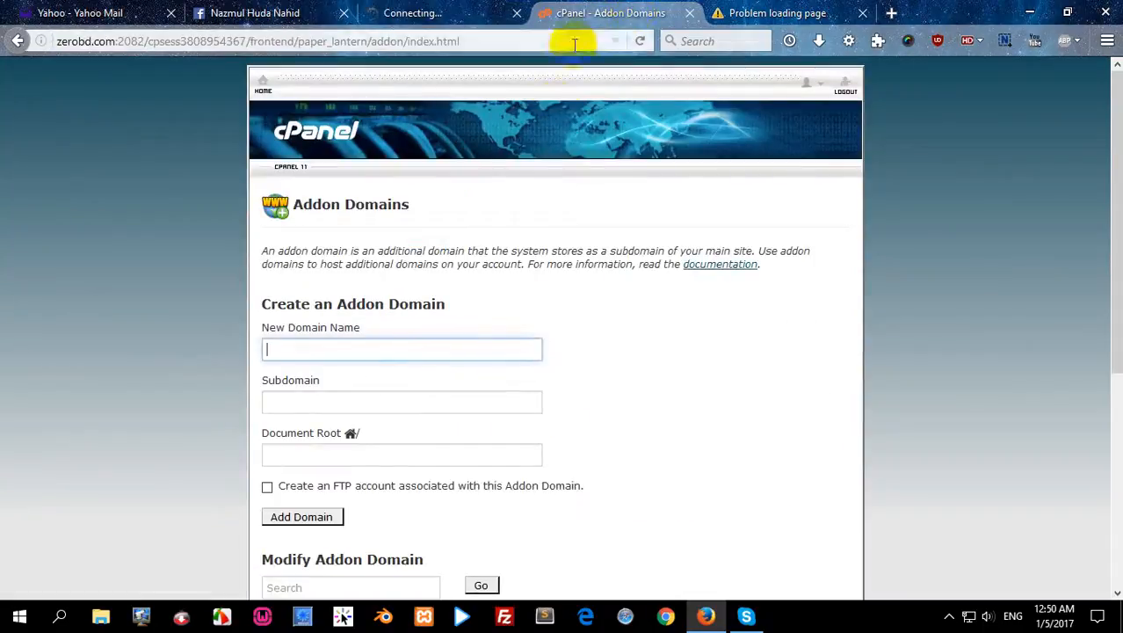
left_click(346, 355)
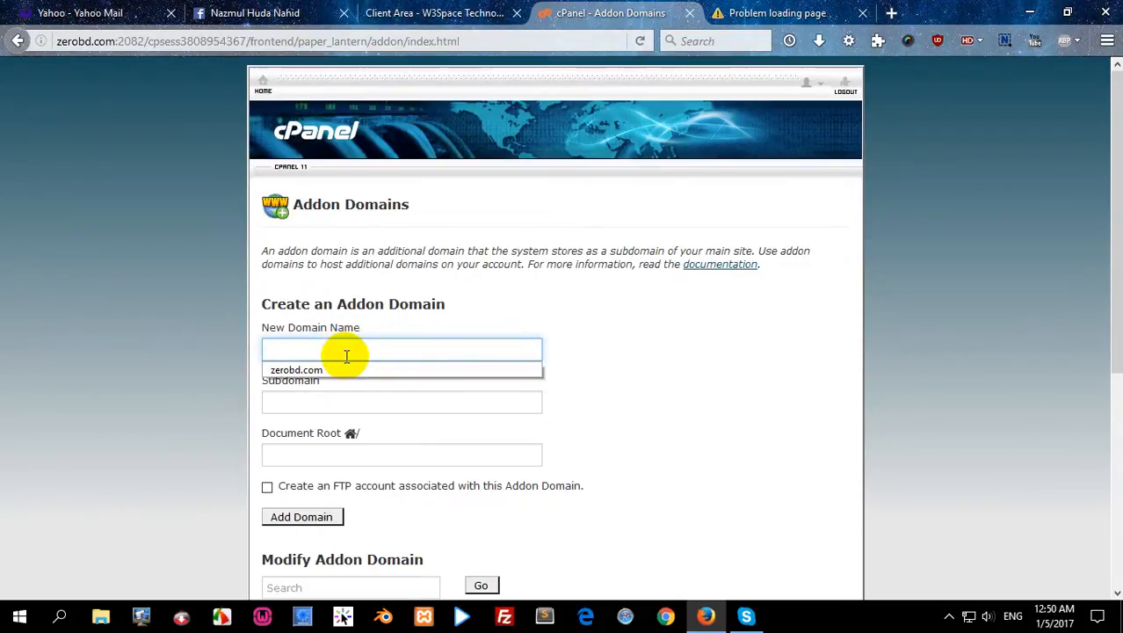
key("ctrl+v")
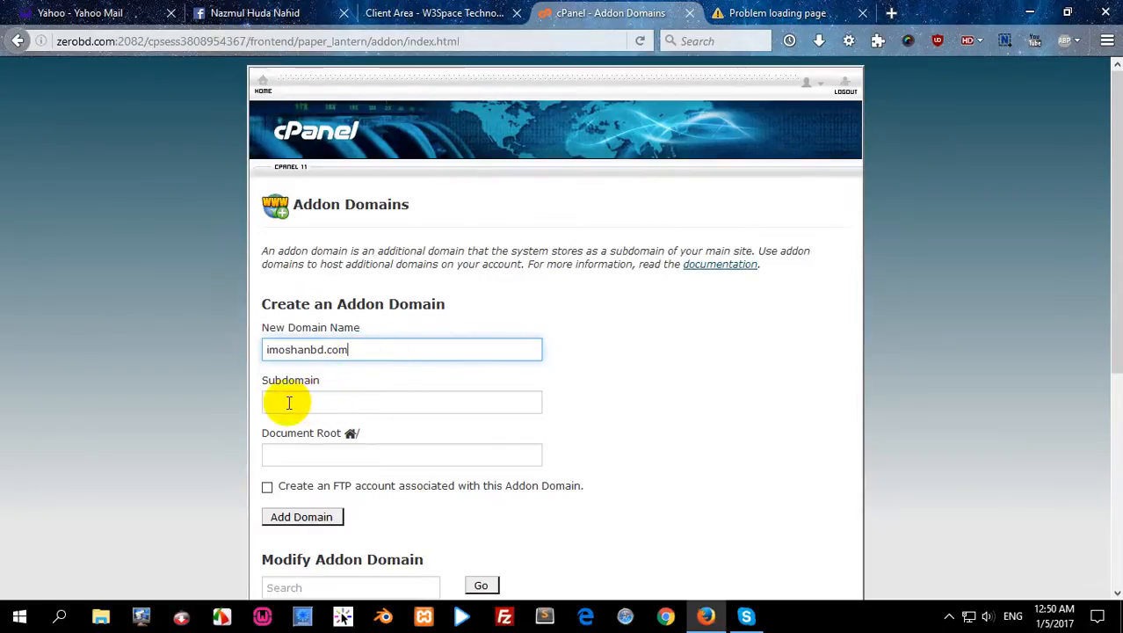
Create the addon domain with subdomain imoshanbd and document root imoshanbd.com, and return to the Addon Domains page
scroll(642, 408, "down", 2)
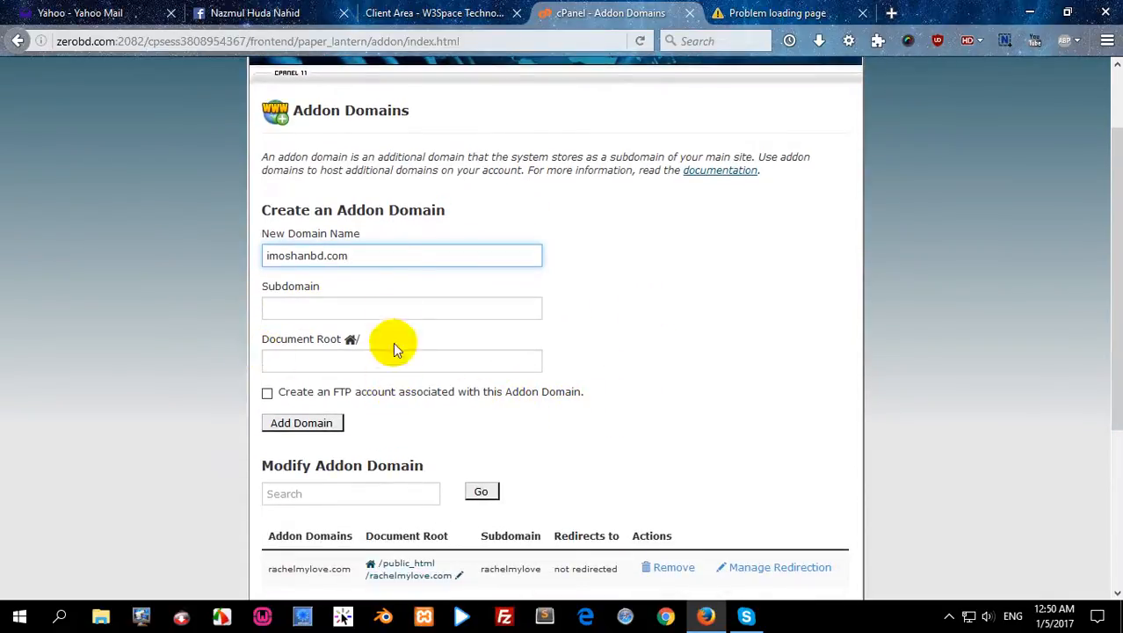
key("Tab")
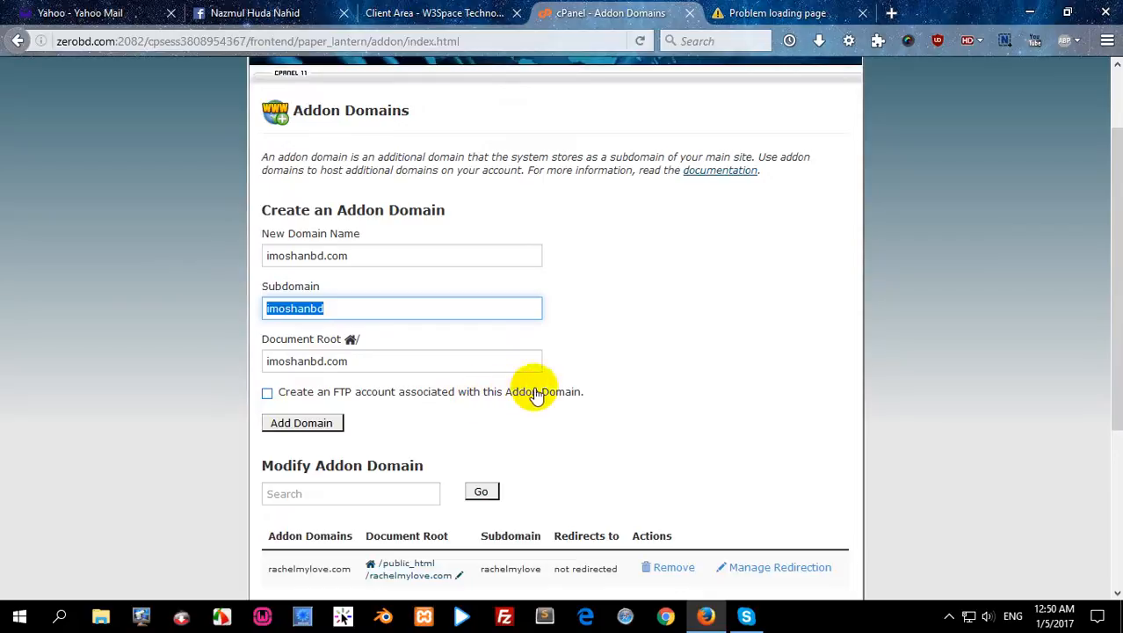
left_click(303, 423)
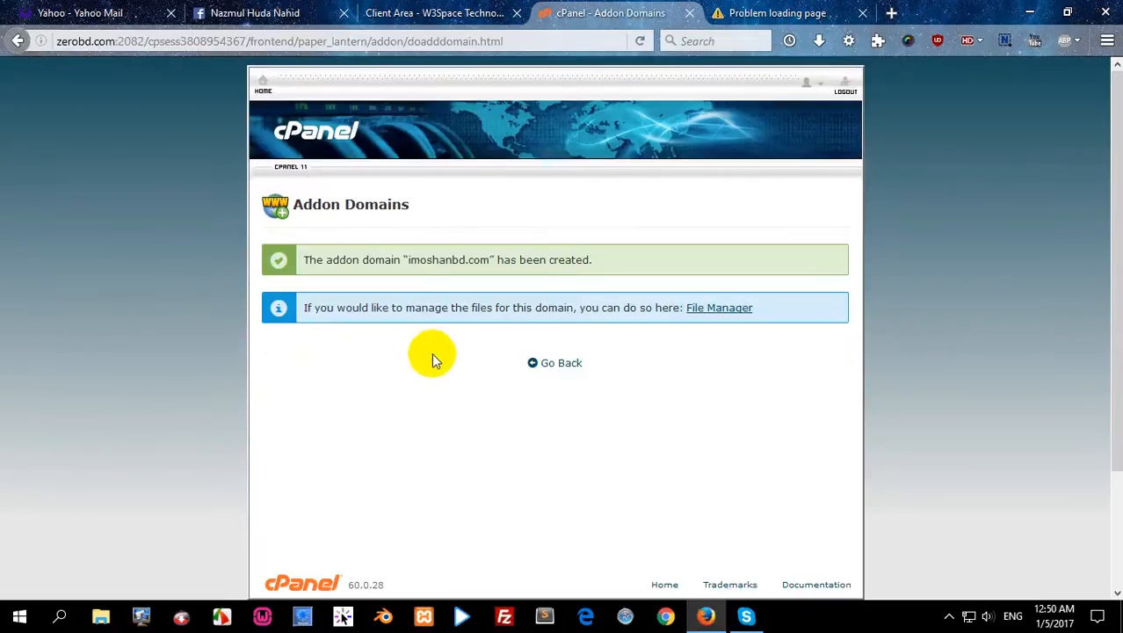
left_click(555, 365)
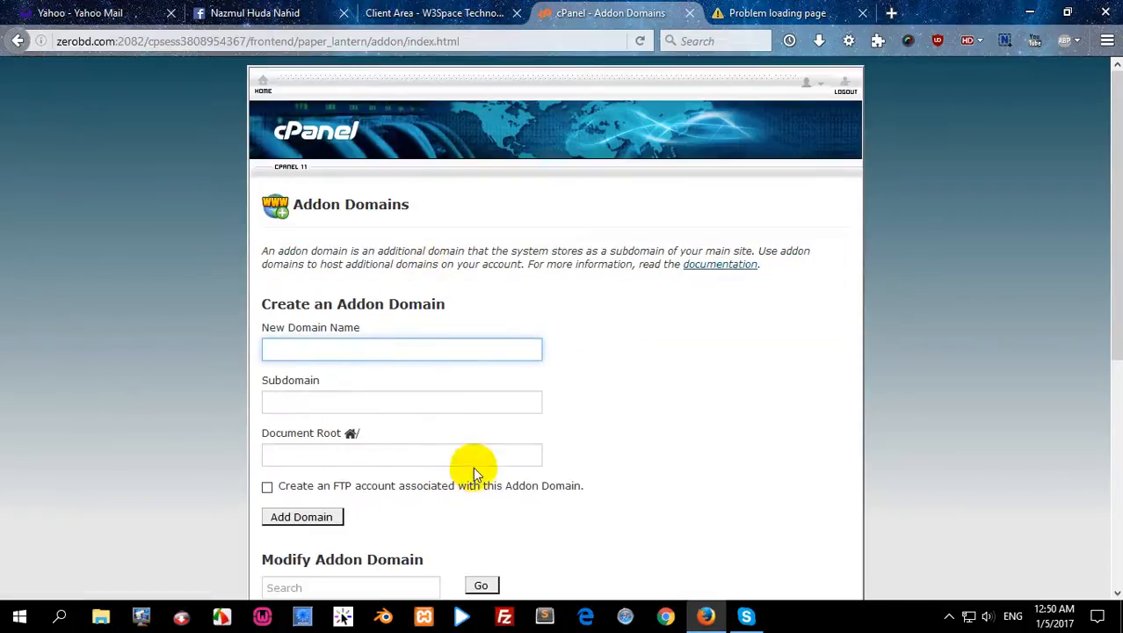
scroll(464, 468, "down", 3)
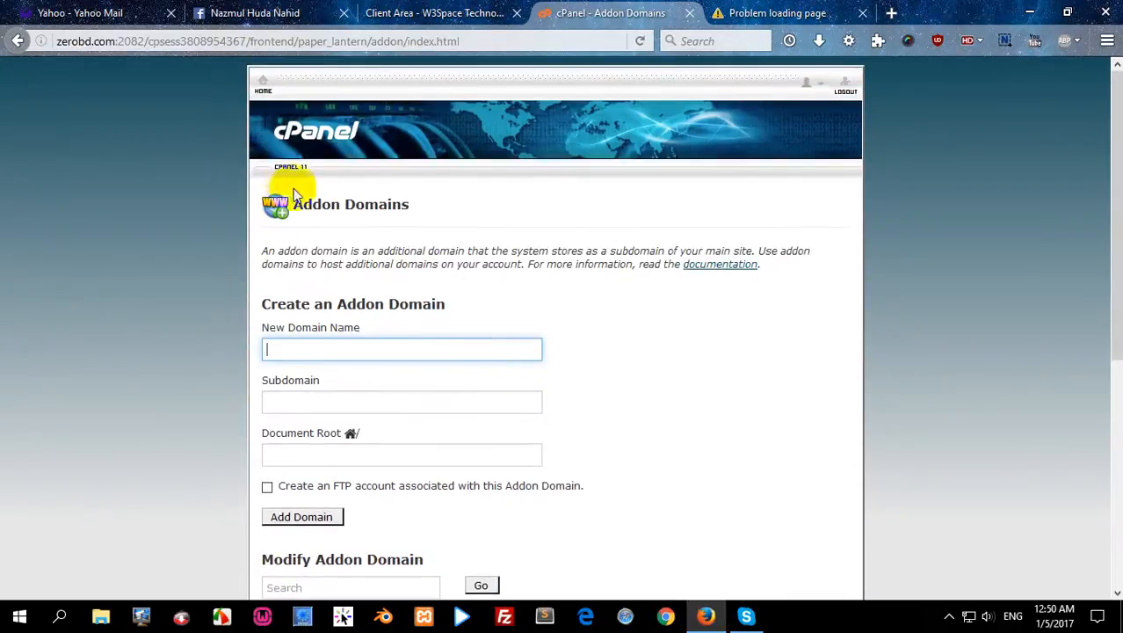
Go back to the cPanel home and view the contents of the imoshanbd.com folder in File Manager
left_click(262, 81)
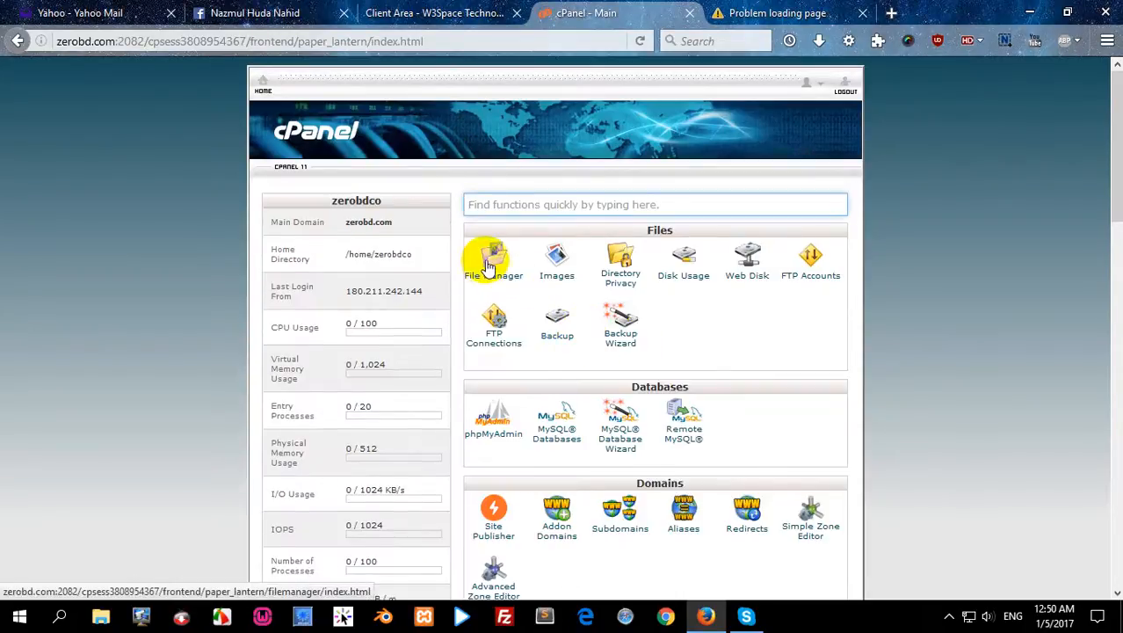
left_click(490, 266)
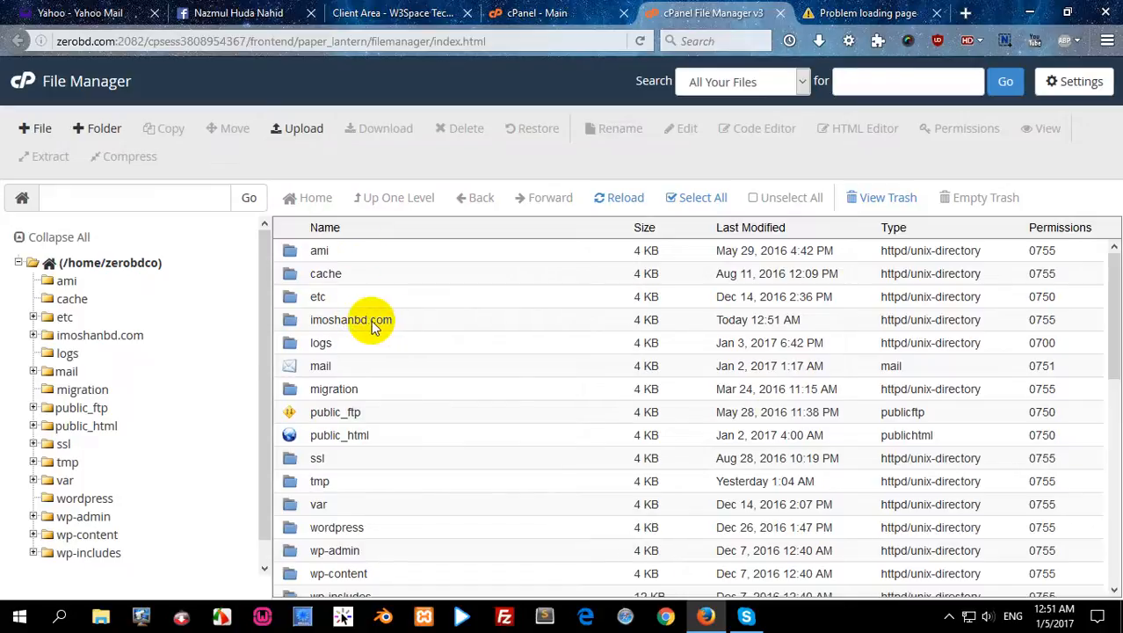
double_click(293, 322)
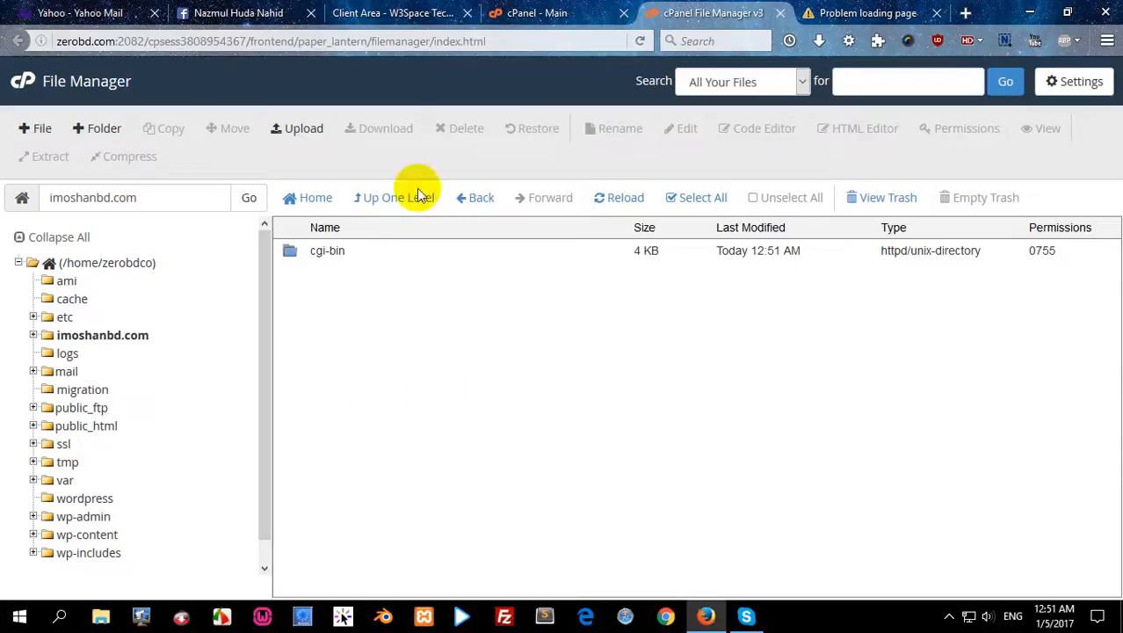
Review the imoshanbd.com overview page in the W3Space client portal
left_click(388, 12)
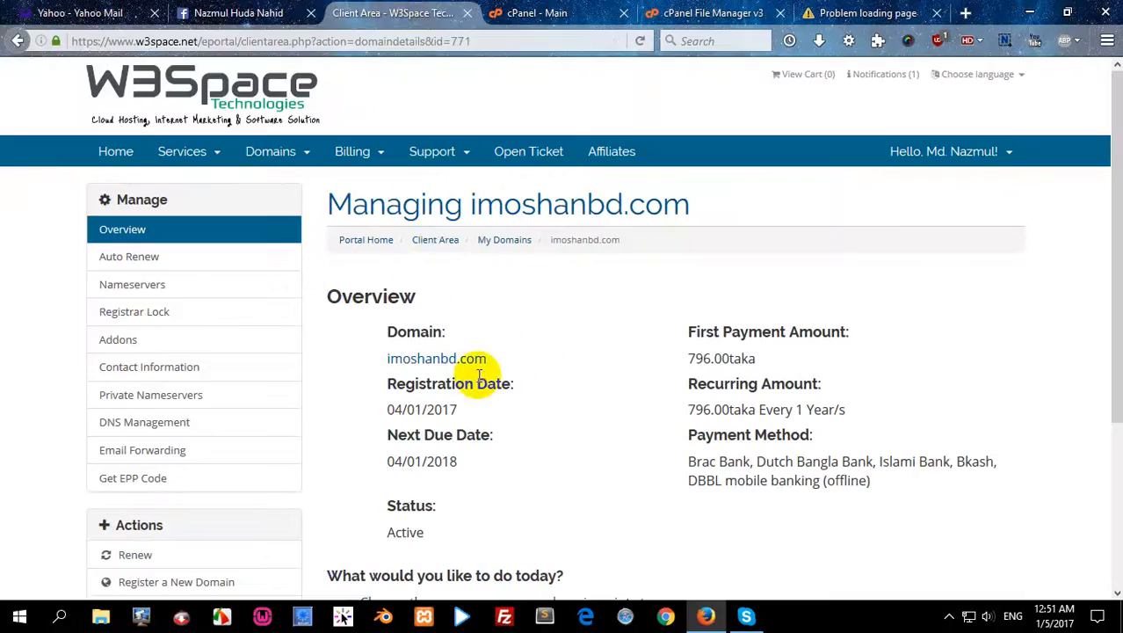
left_click(692, 15)
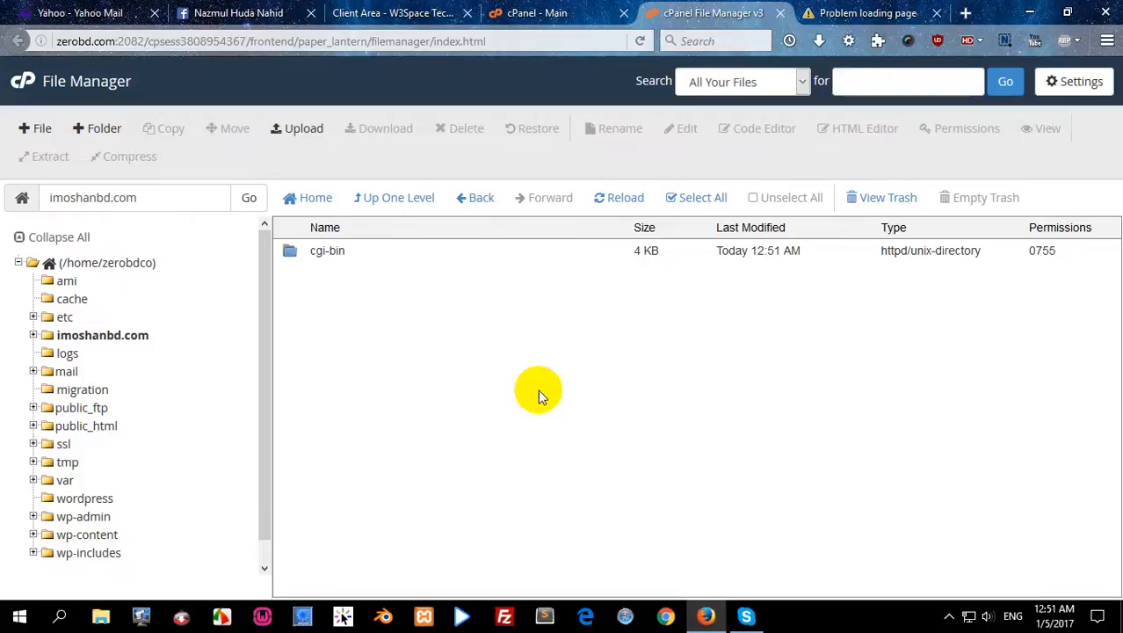
left_click(393, 13)
scroll(646, 437, "down", 2)
scroll(647, 437, "down", 2)
scroll(580, 391, "up", 4)
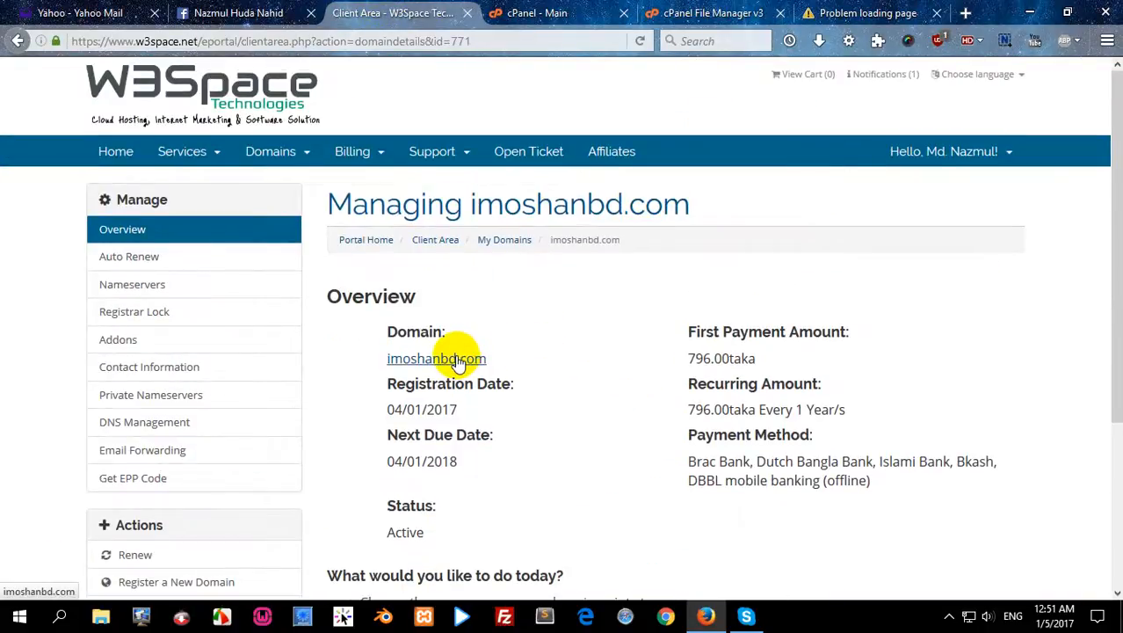
Open the nameserver management page for imoshanbd.com from the My Domains list
left_click(504, 240)
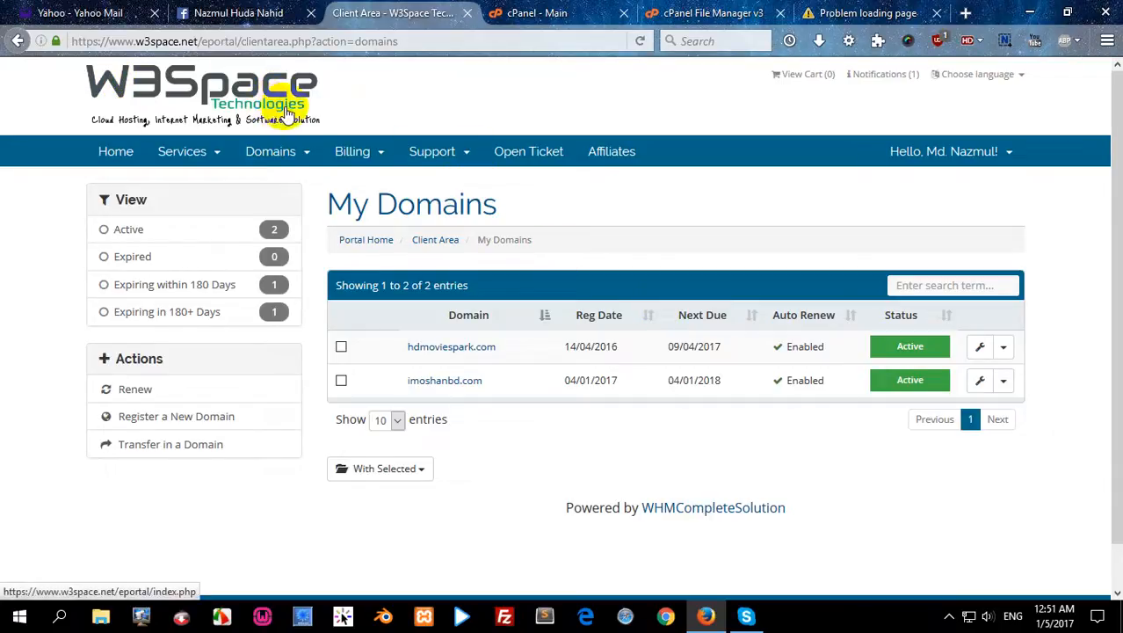
left_click(1002, 381)
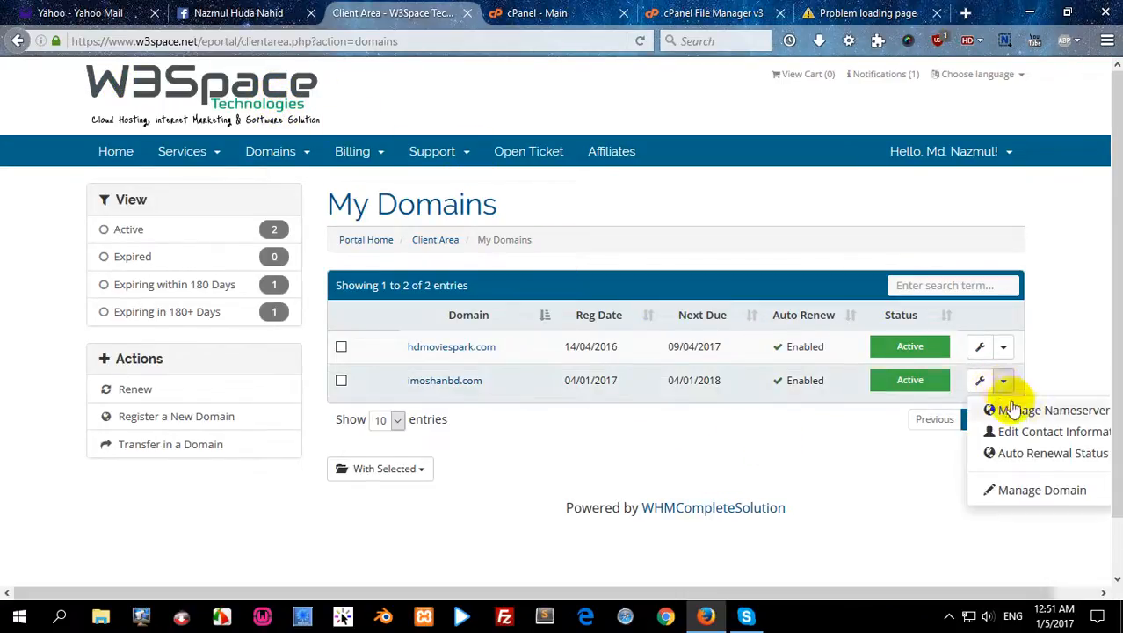
left_click(997, 405)
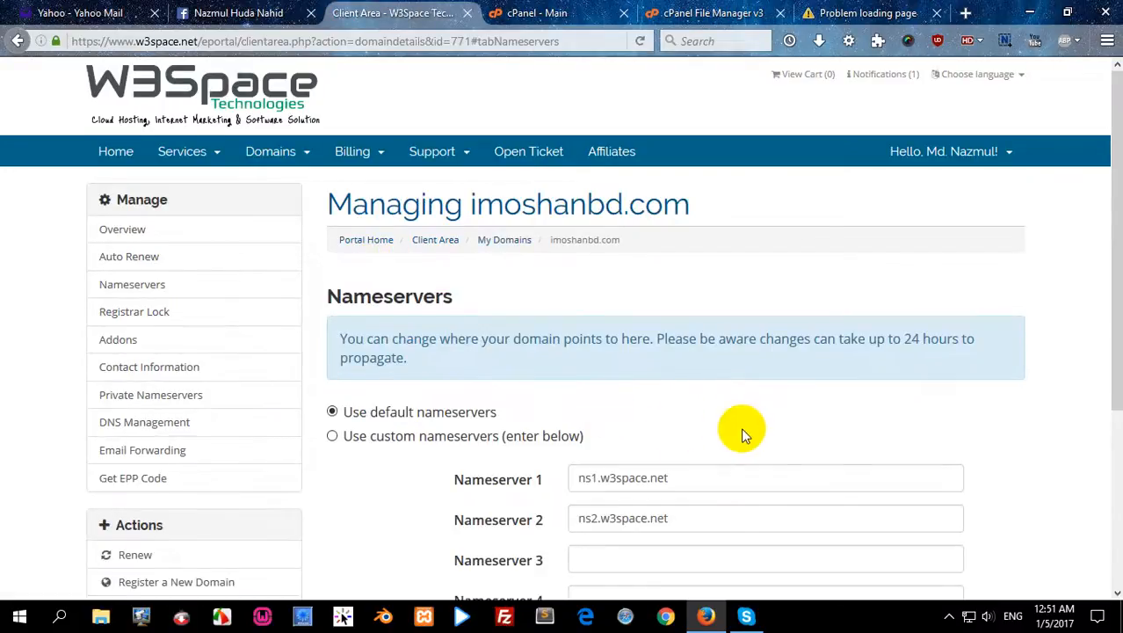
scroll(700, 418, "down", 2)
left_click(545, 12)
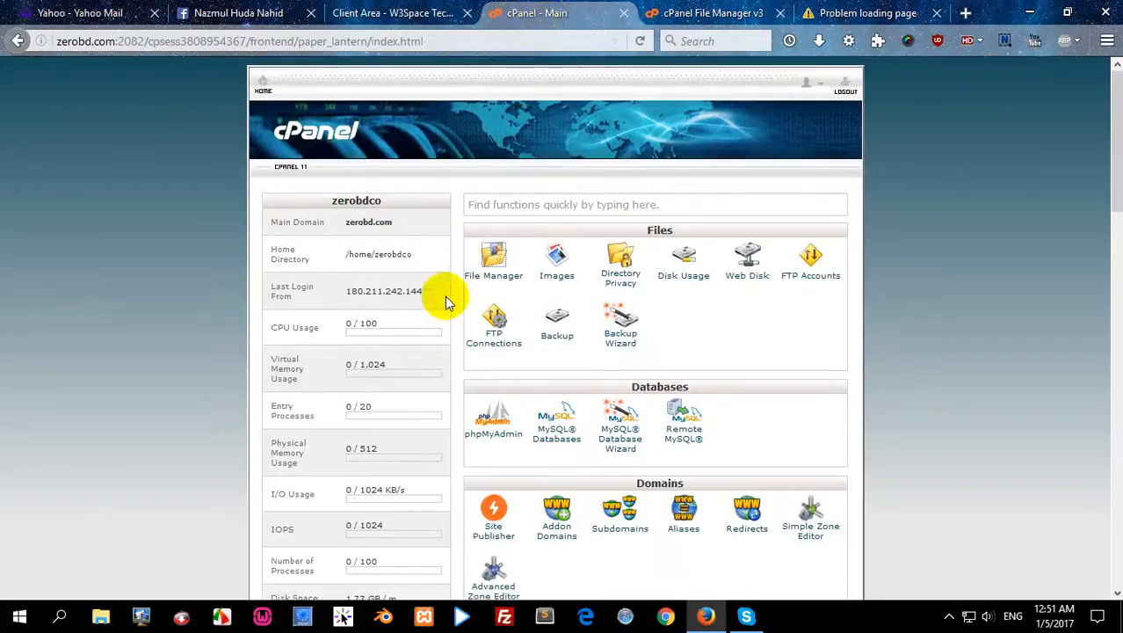
left_click(406, 12)
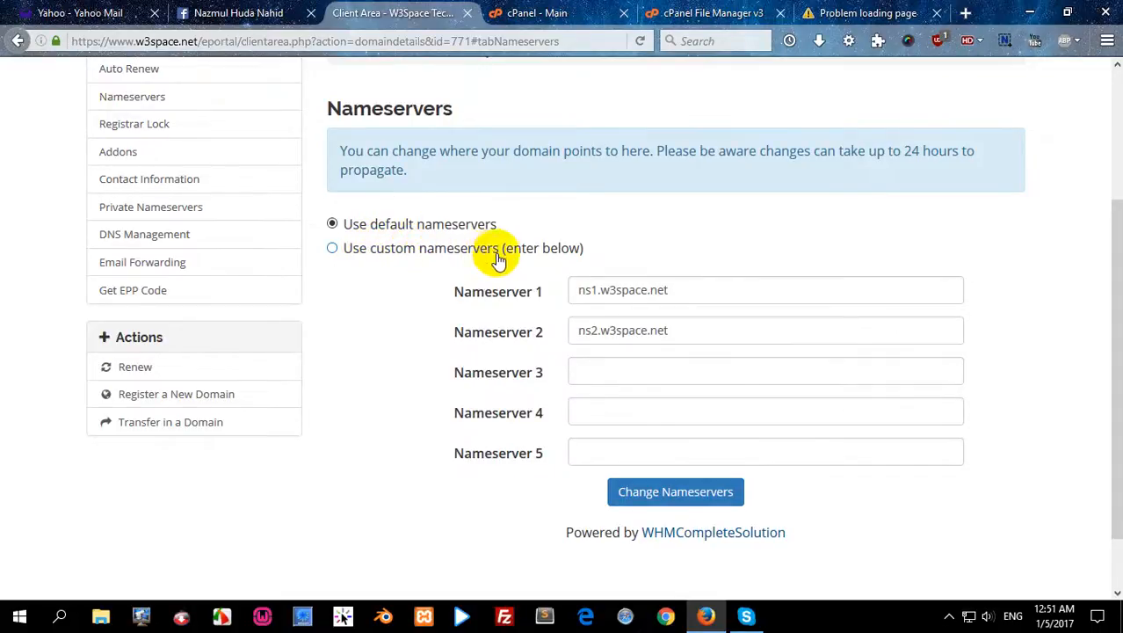
Set imoshanbd.com to custom nameservers NS5.WEBHOSTBD.NET and NS6.WEBHOSTBD.NET, and save the change
left_click_drag(682, 290, 459, 296)
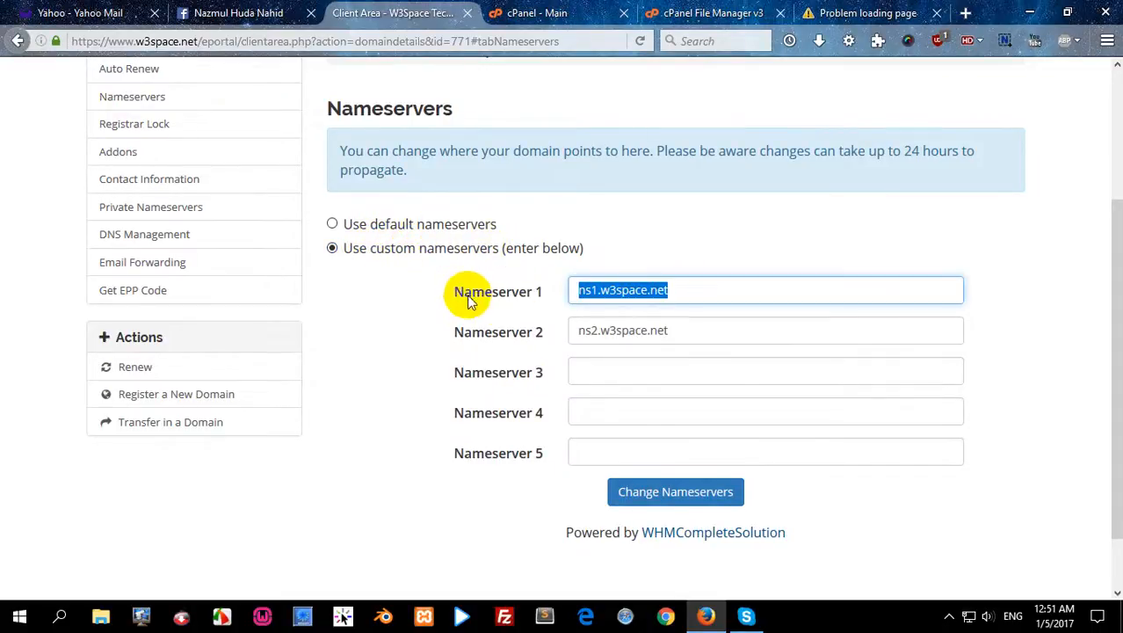
type("imoshanbd.com")
left_click_drag(677, 291, 464, 294)
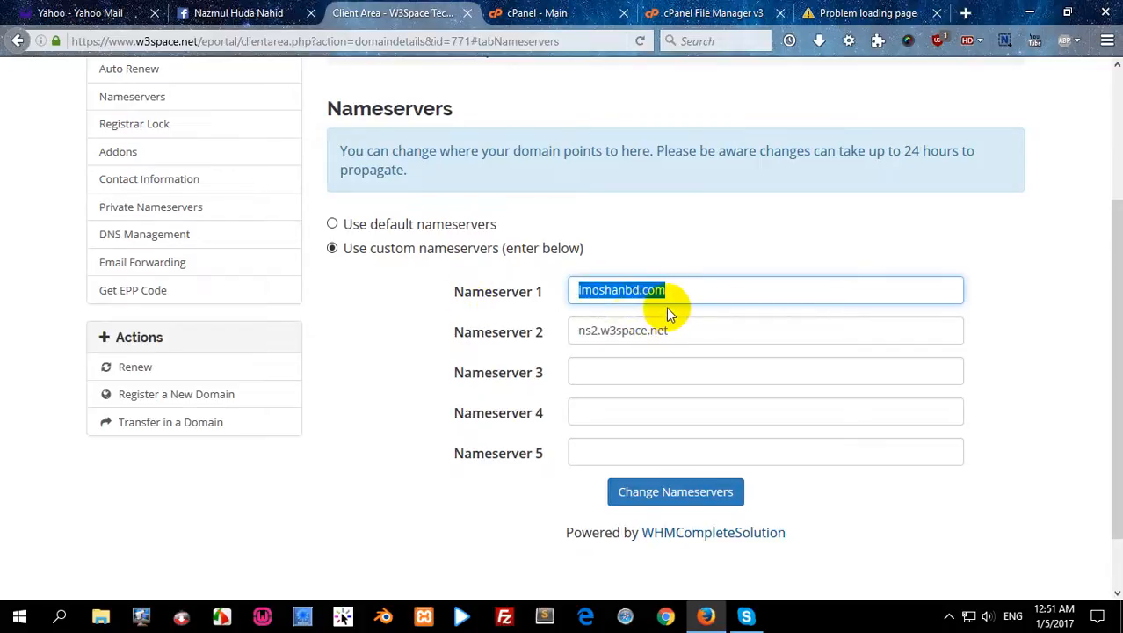
key("BackSpace")
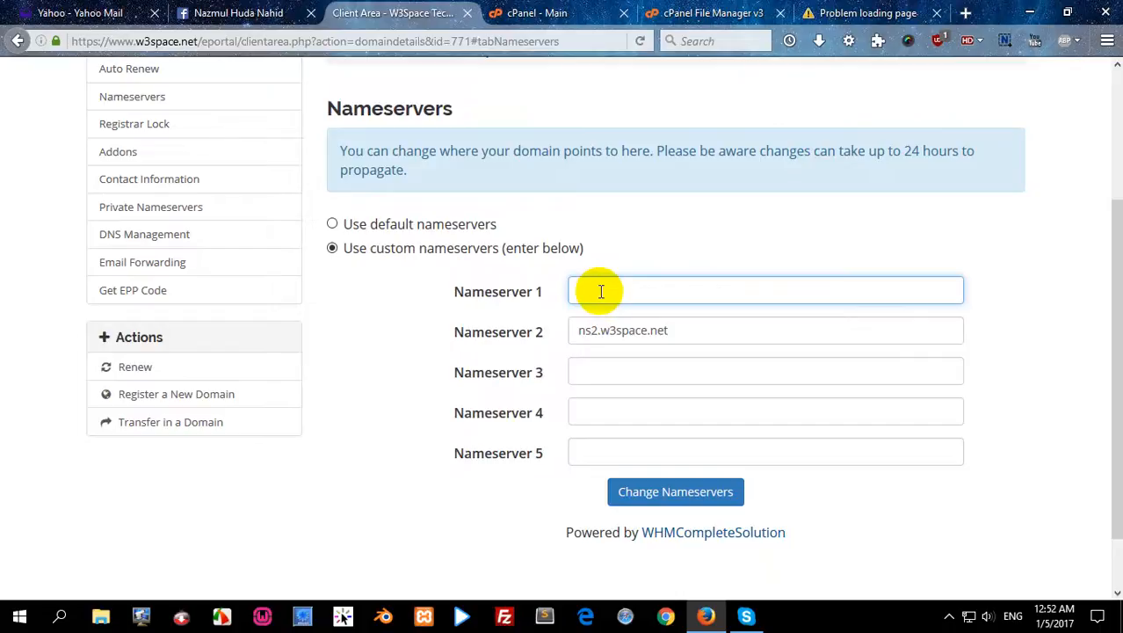
type("NS5.WEBHOSTBD.NET")
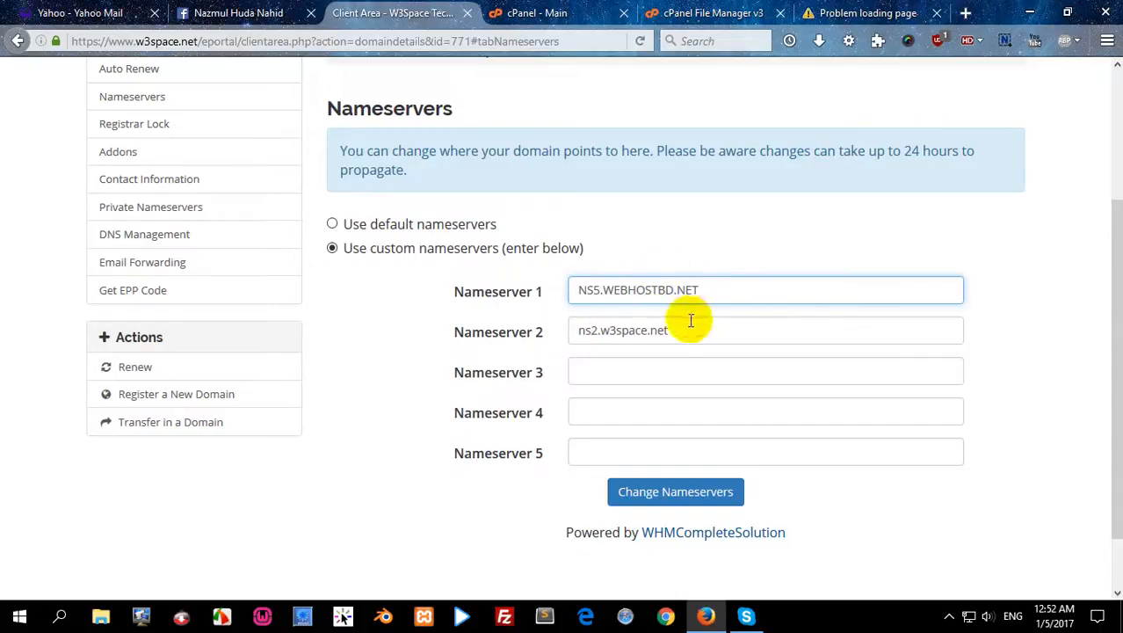
left_click(465, 322)
type("NS5.WEBHOSTBD.NET")
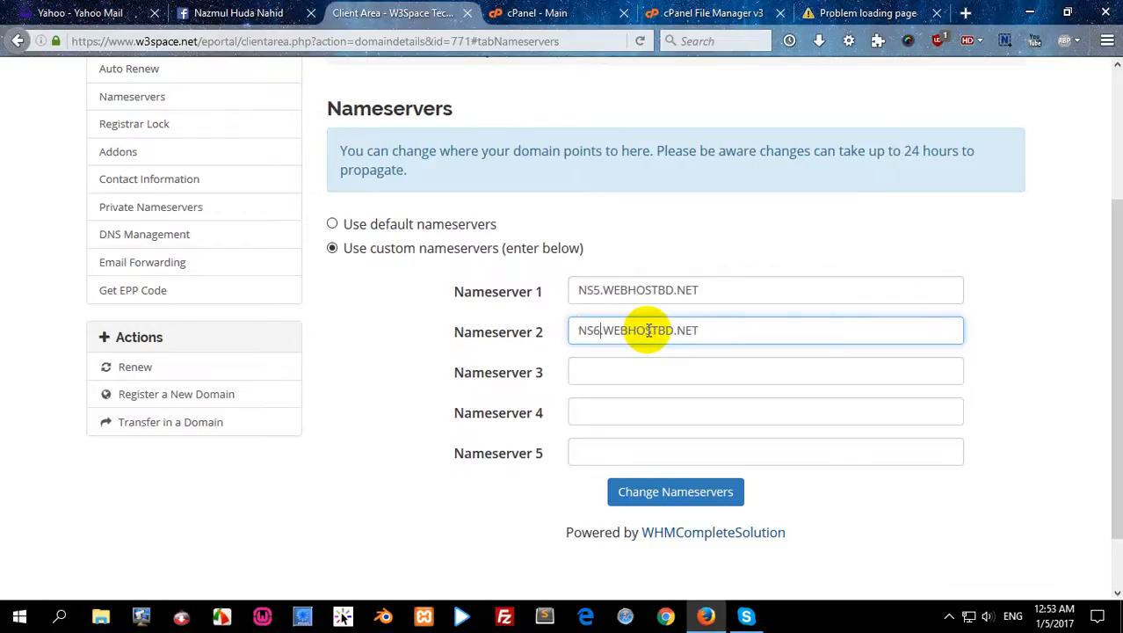
left_click(677, 497)
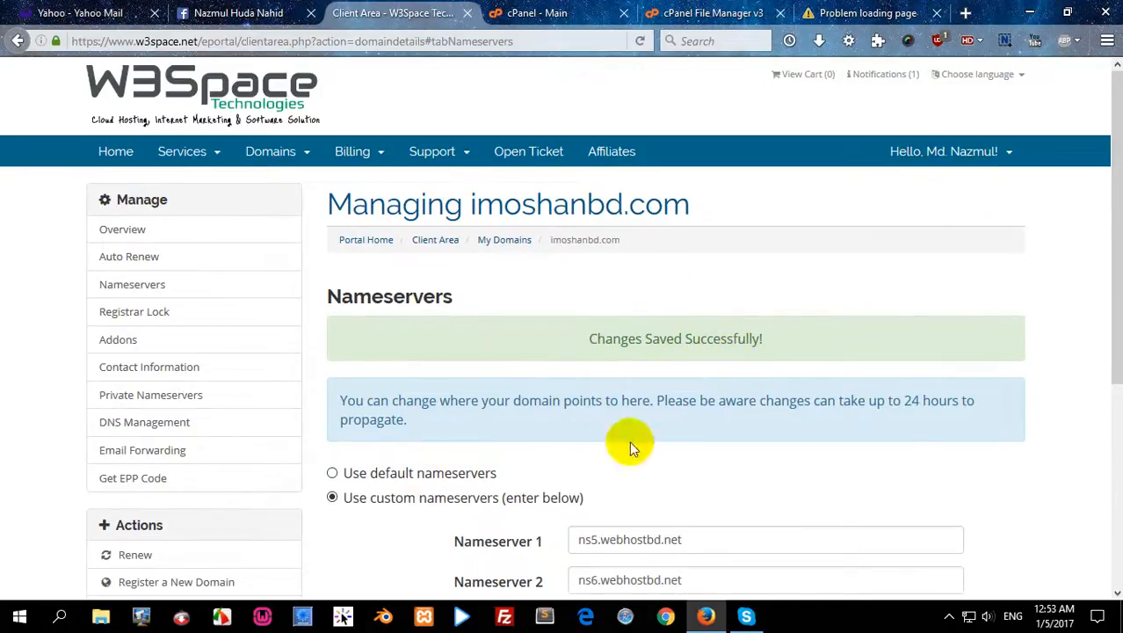
scroll(890, 388, "down", 3)
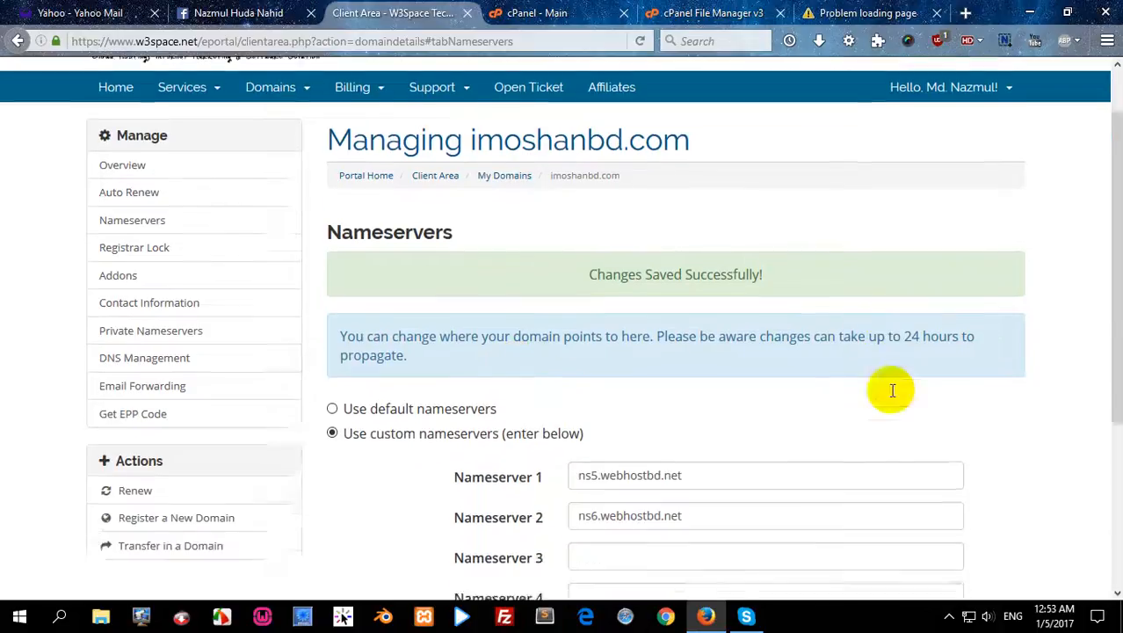
scroll(669, 334, "up", 3)
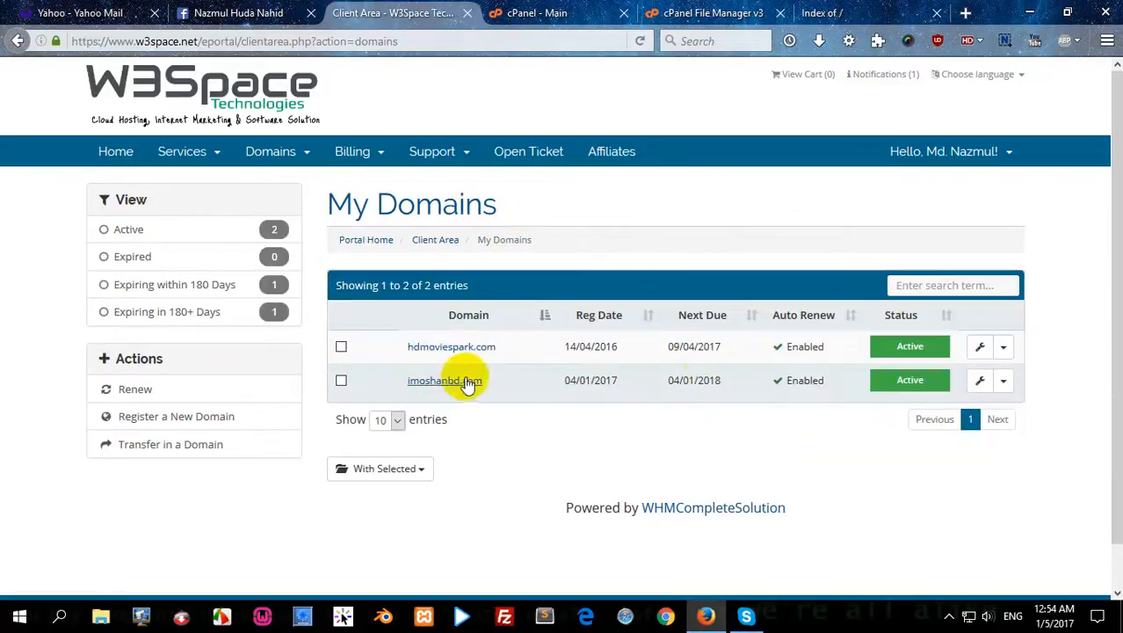
Create a file named nahid.txt in the imoshanbd.com folder in File Manager and reload the imoshanbd.com site to check its listing
left_click(445, 383)
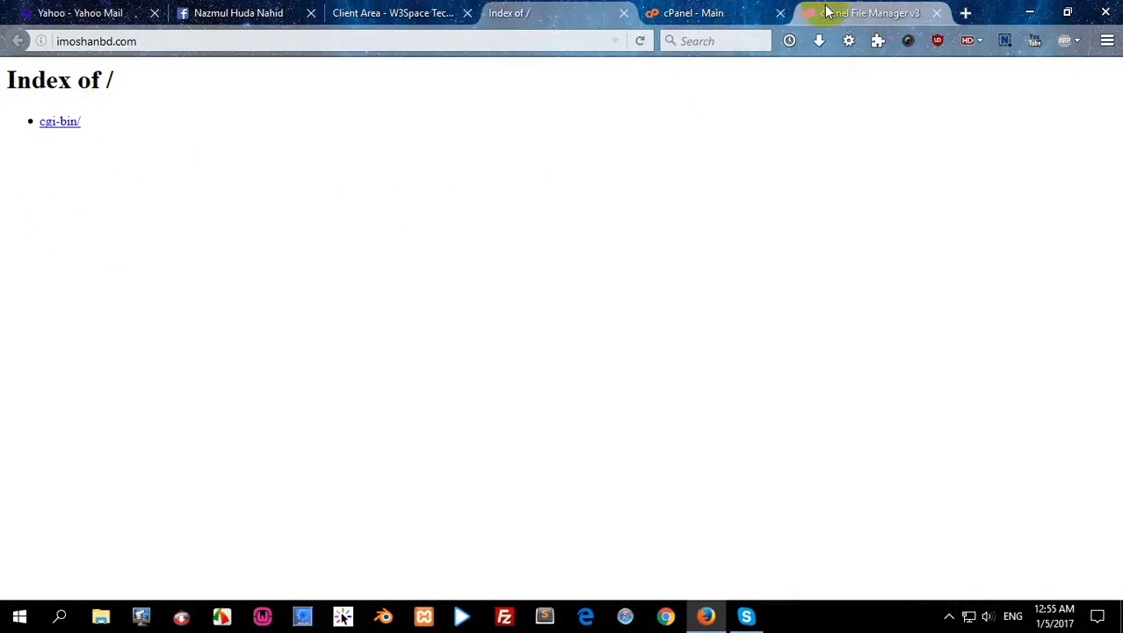
left_click(853, 15)
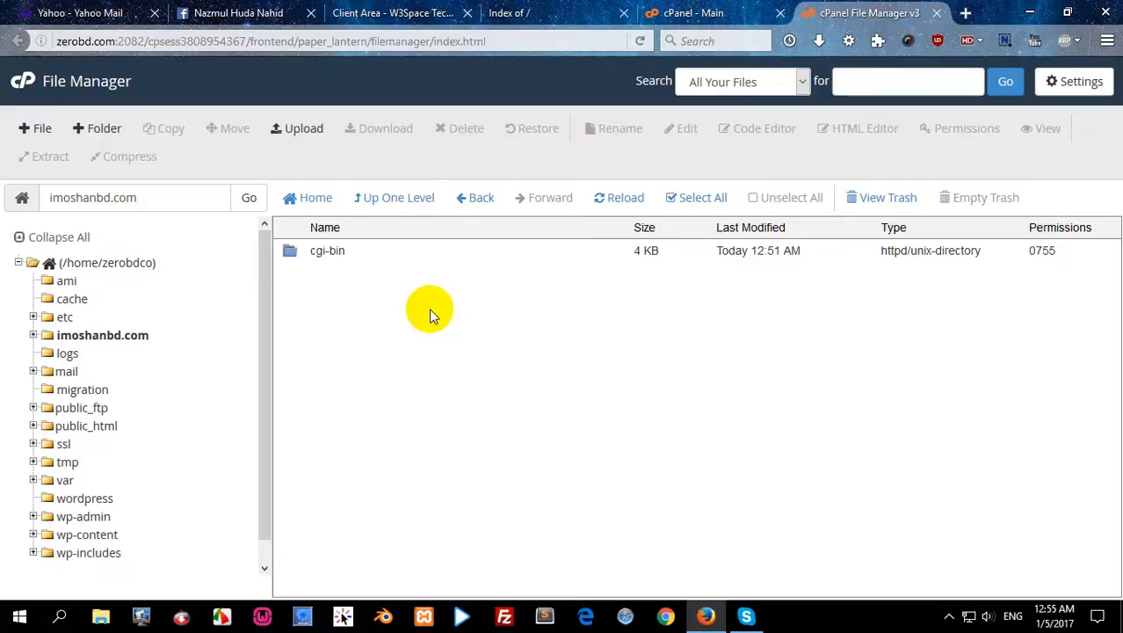
left_click(40, 128)
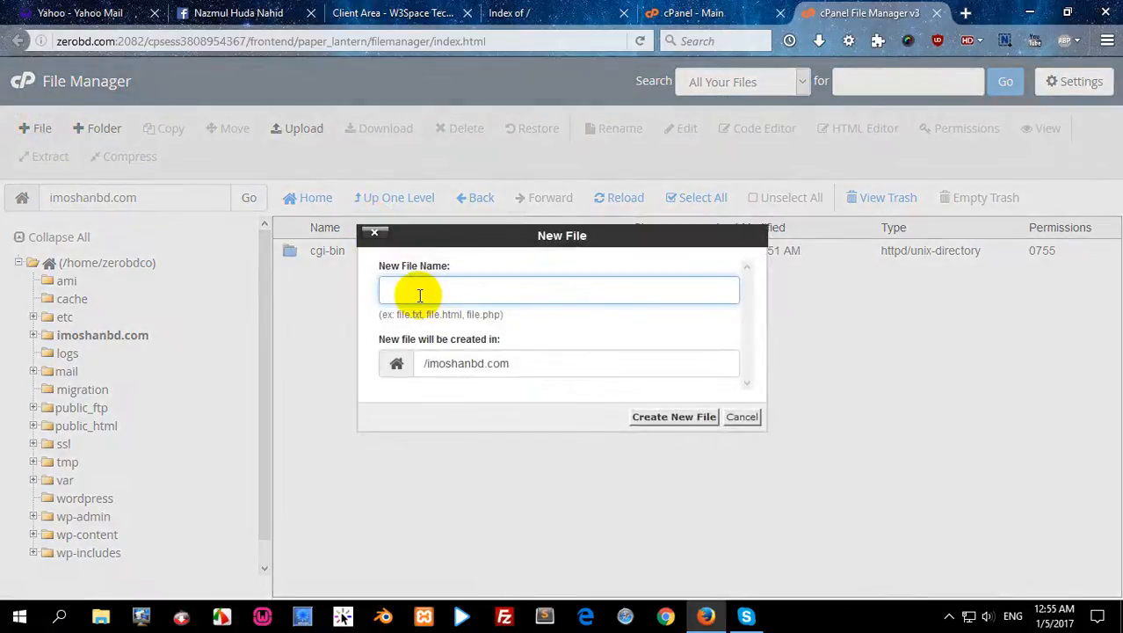
left_click(660, 419)
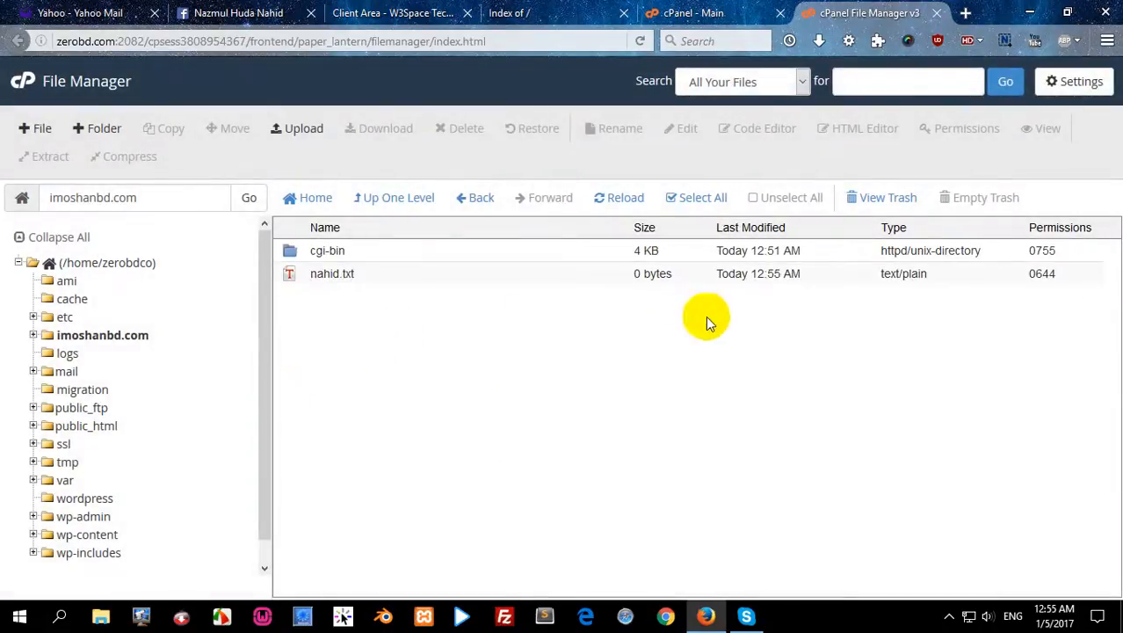
left_click(514, 17)
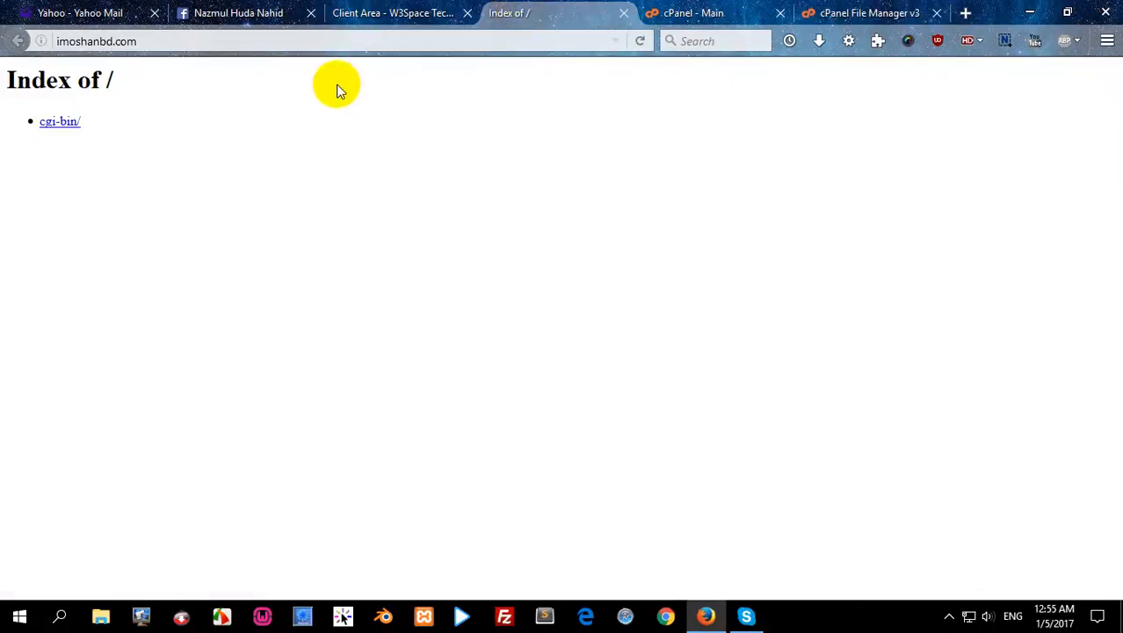
left_click(642, 41)
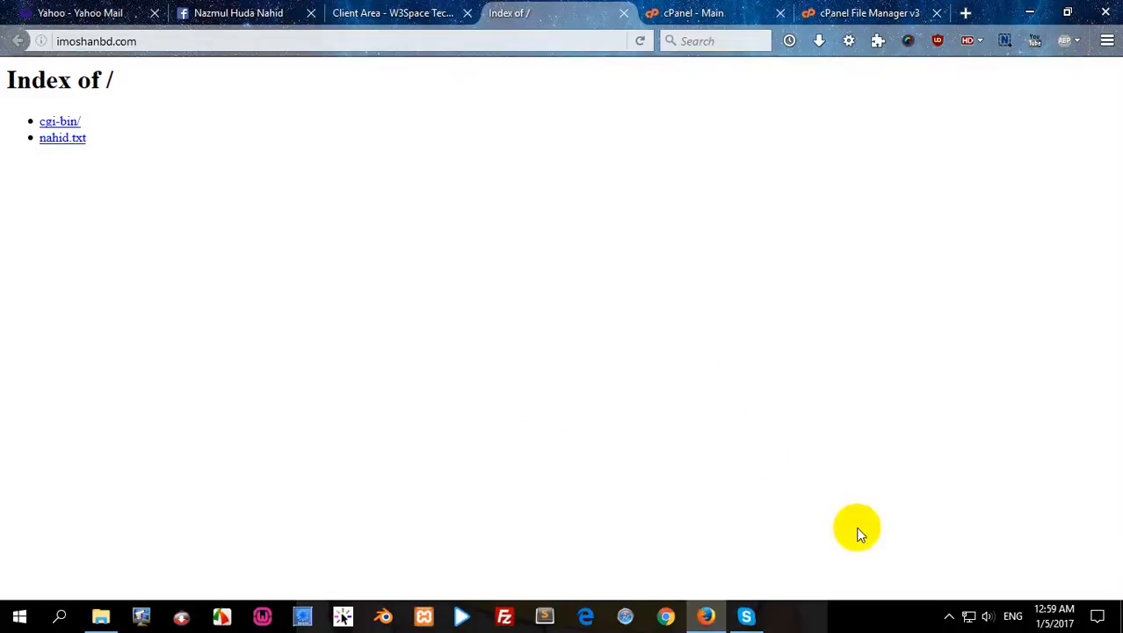
Switch to File Explorer and open index.html from Practice > HTML template > adventure > 2078_adventure in the browser
left_click(112, 621)
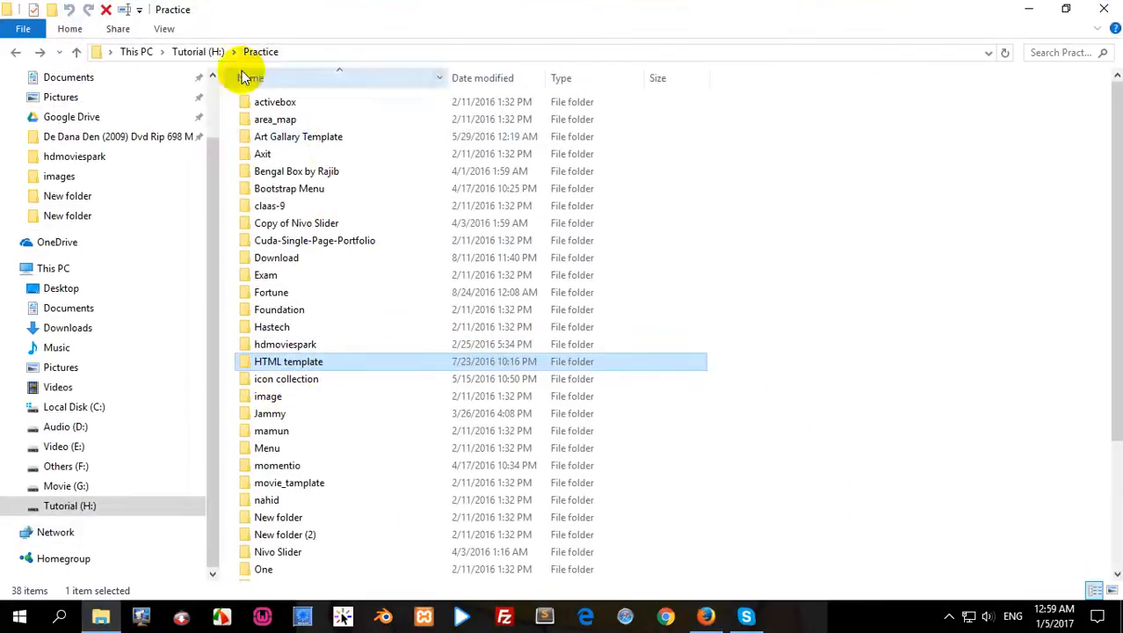
double_click(297, 365)
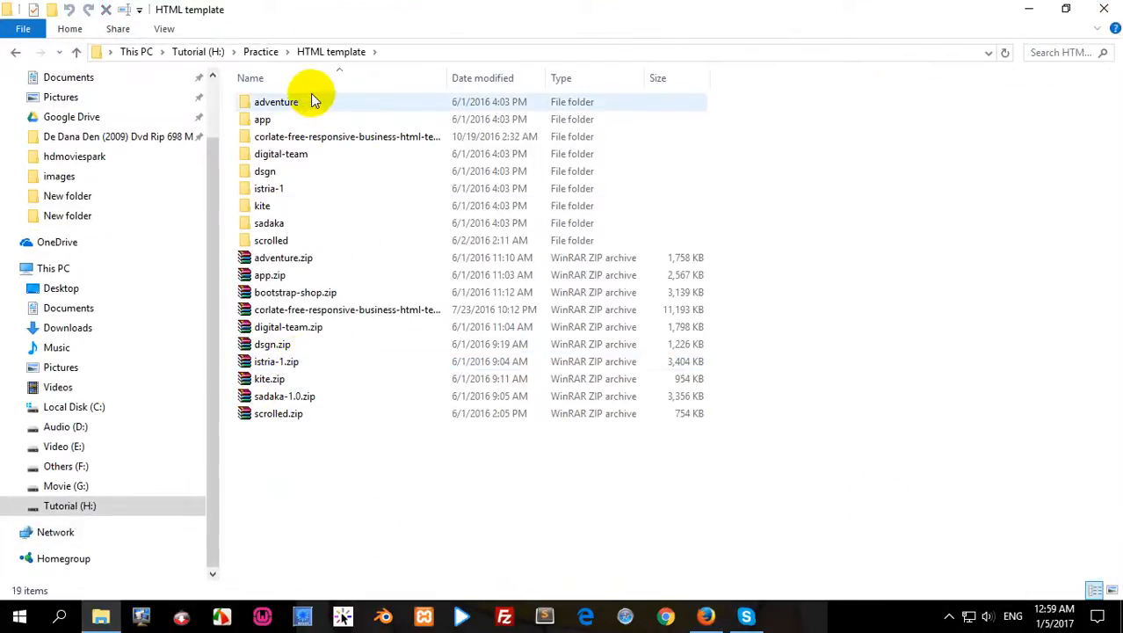
left_click(285, 106)
double_click(285, 104)
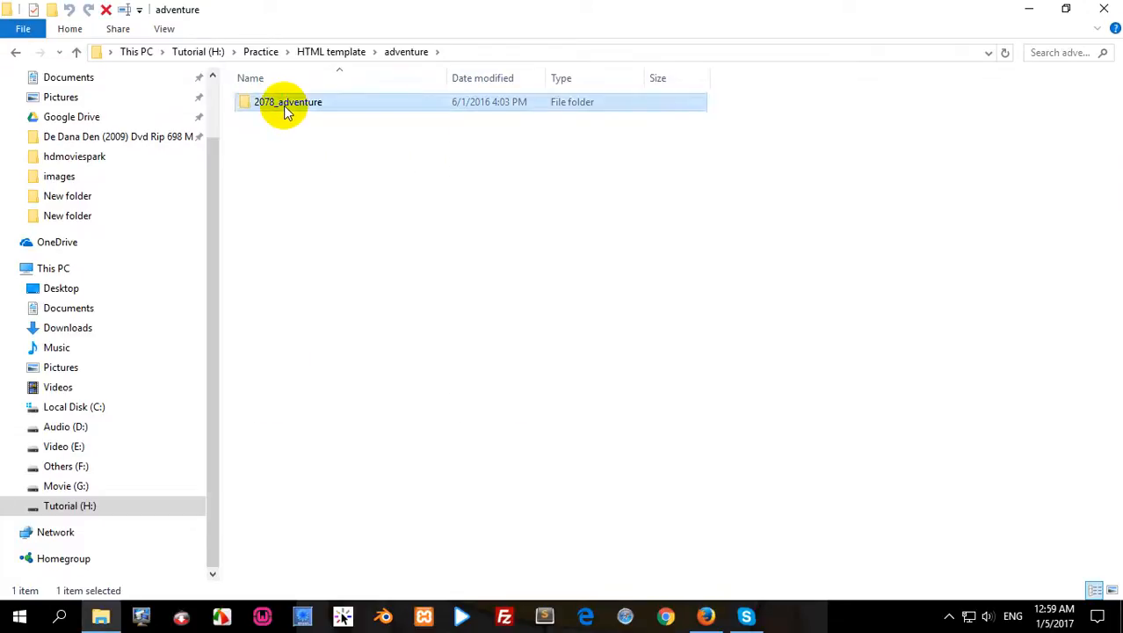
double_click(286, 106)
double_click(268, 172)
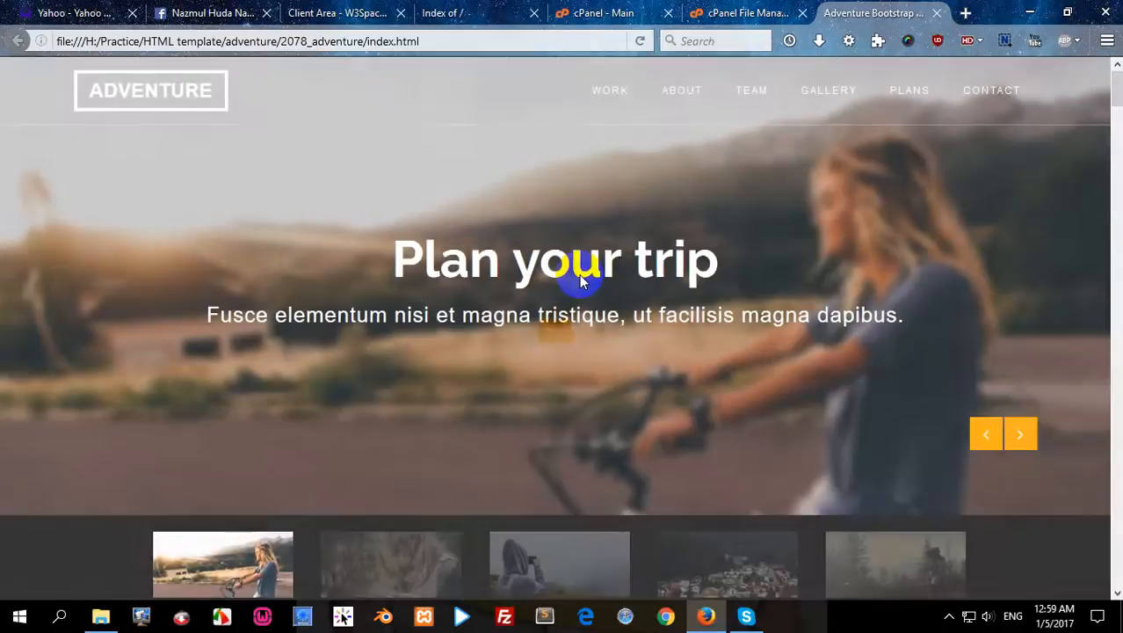
Look over the Adventure template page and its local file address
scroll(795, 325, "down", 5)
scroll(787, 325, "up", 5)
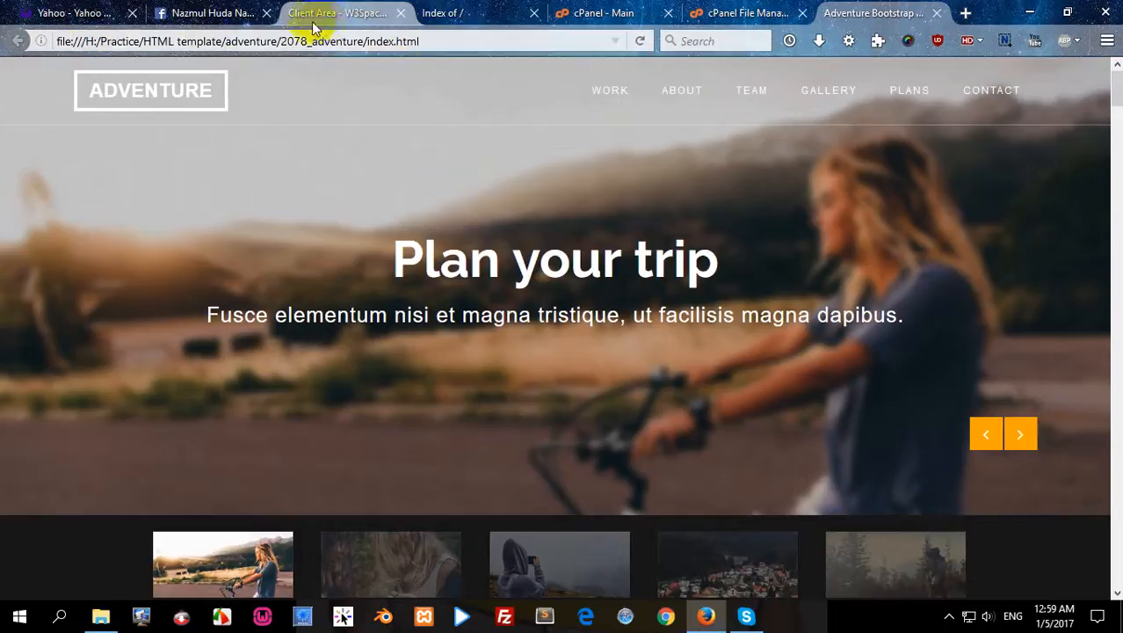
left_click(437, 41)
left_click_drag(437, 41, 55, 42)
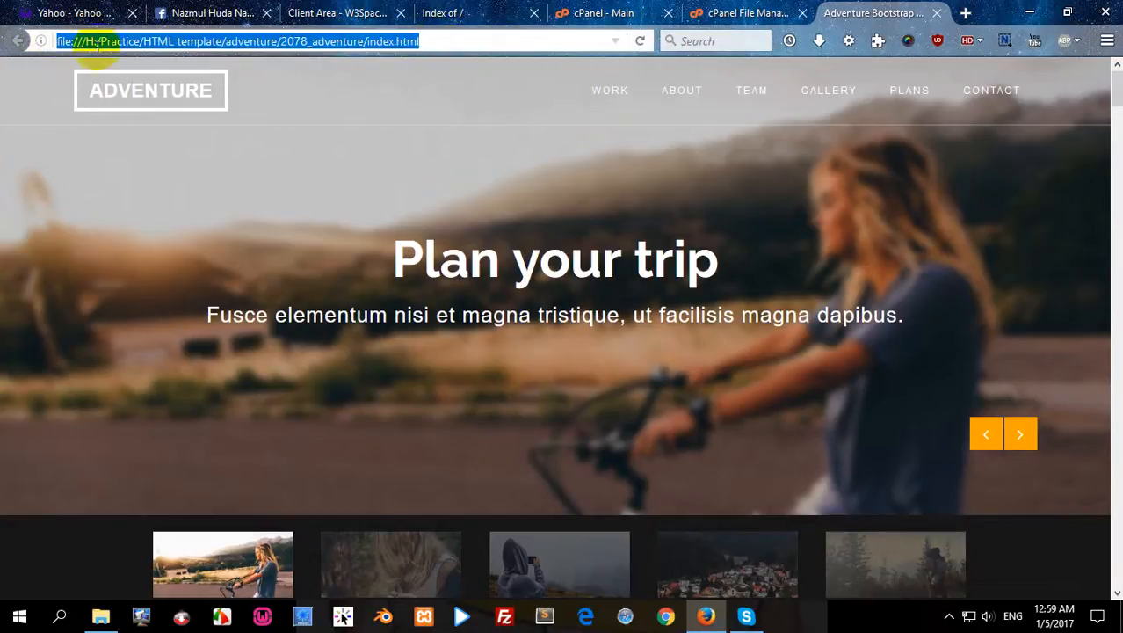
left_click(595, 197)
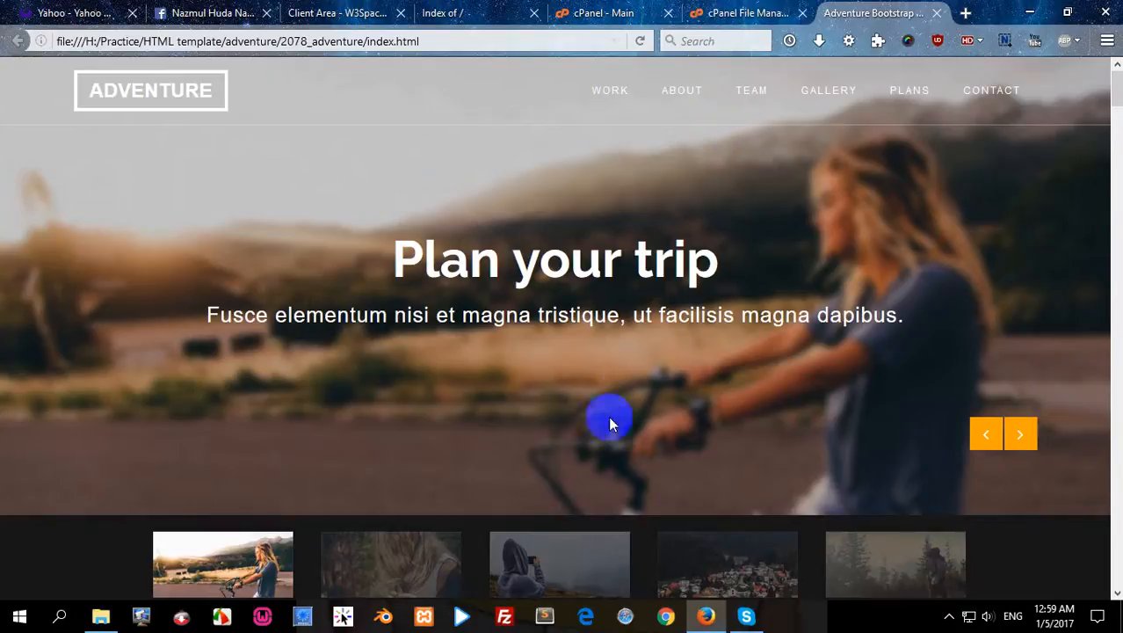
In File Explorer, compress the css, fonts, images and js folders and index.html of 2078_adventure into index.zip
left_click(101, 618)
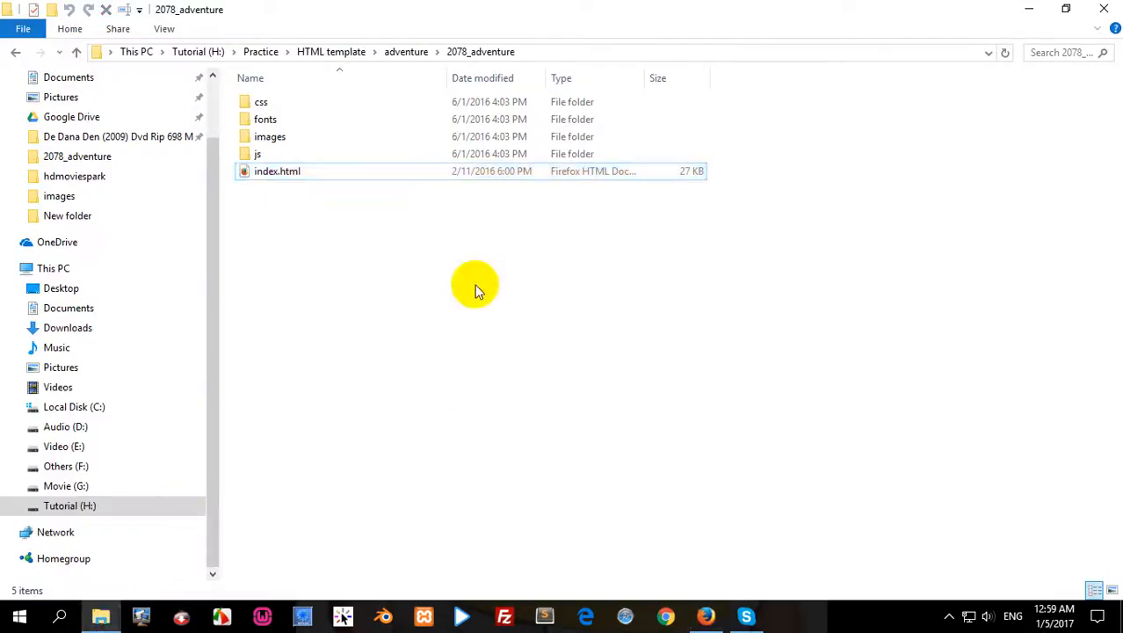
left_click_drag(477, 286, 224, 88)
right_click(290, 175)
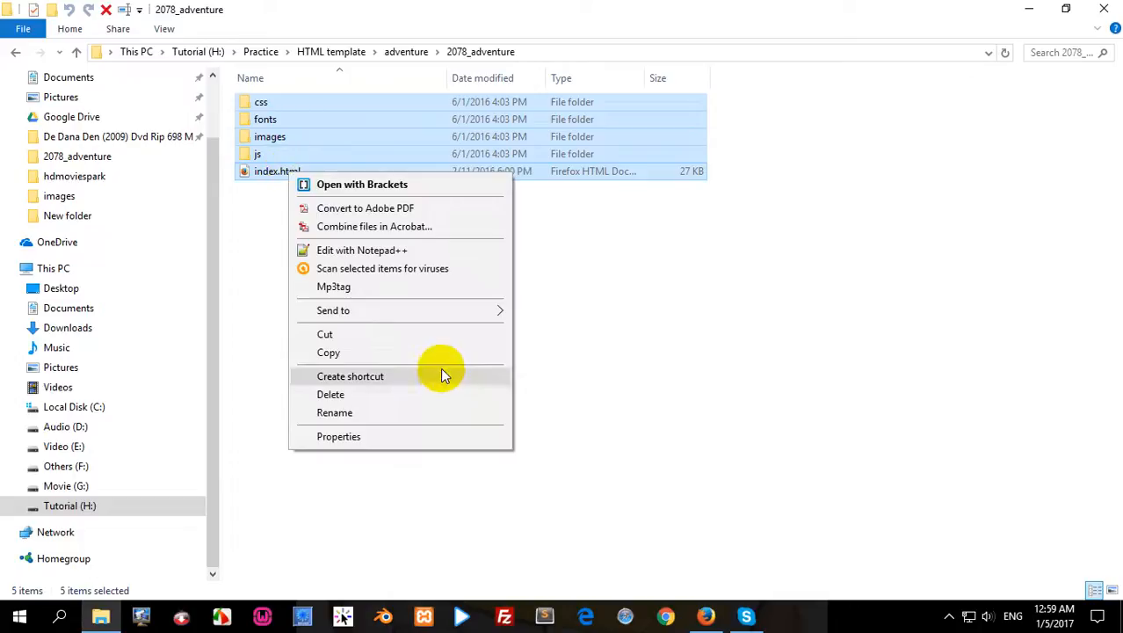
mouse_move(391, 312)
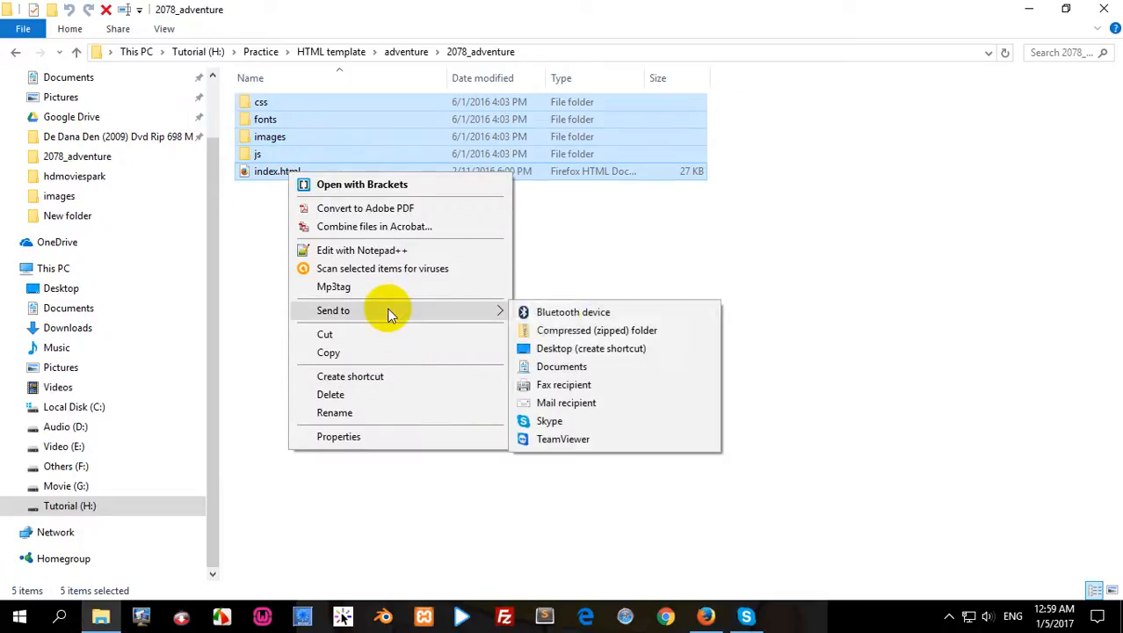
left_click(554, 330)
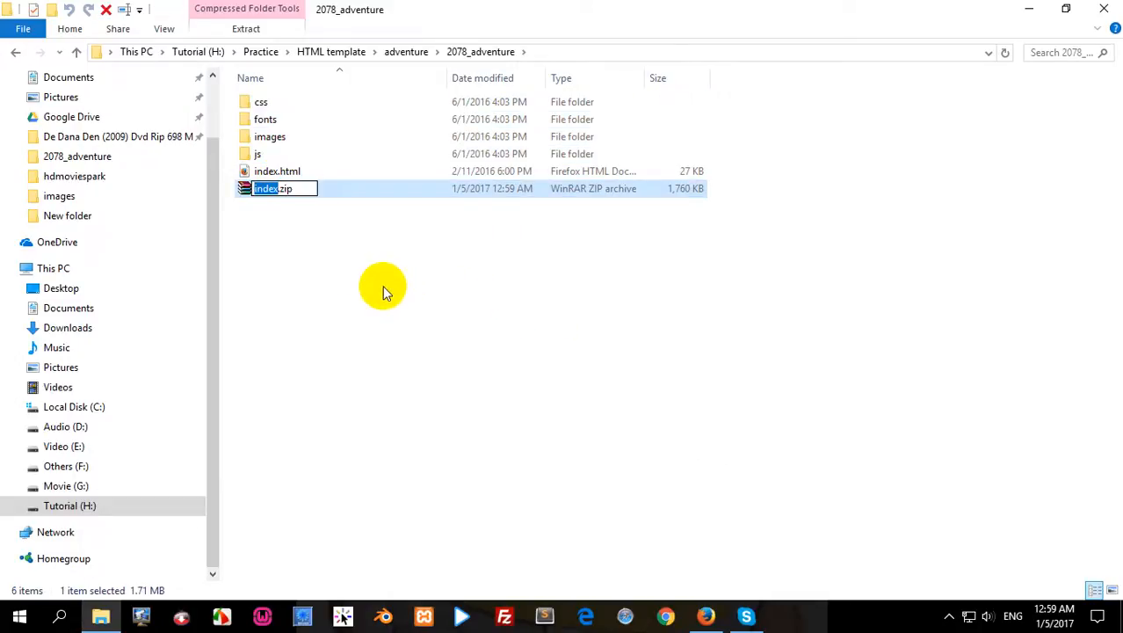
key("Return")
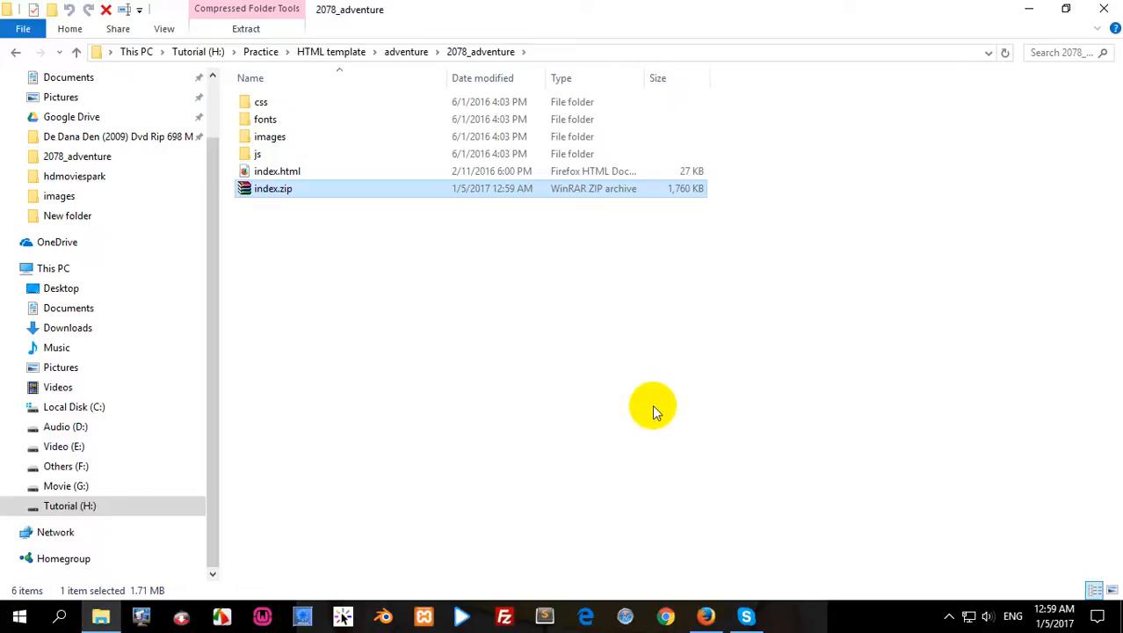
Return to cPanel File Manager in the browser and move nahid.txt from the imoshanbd.com folder to the trash
left_click(706, 615)
left_click(752, 16)
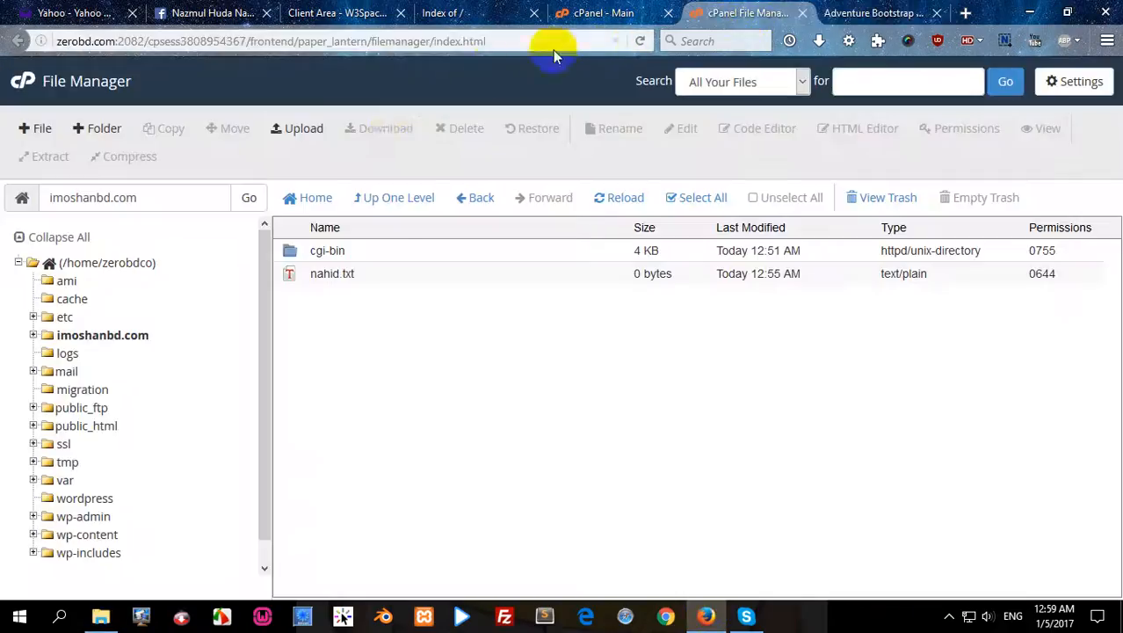
left_click(334, 271)
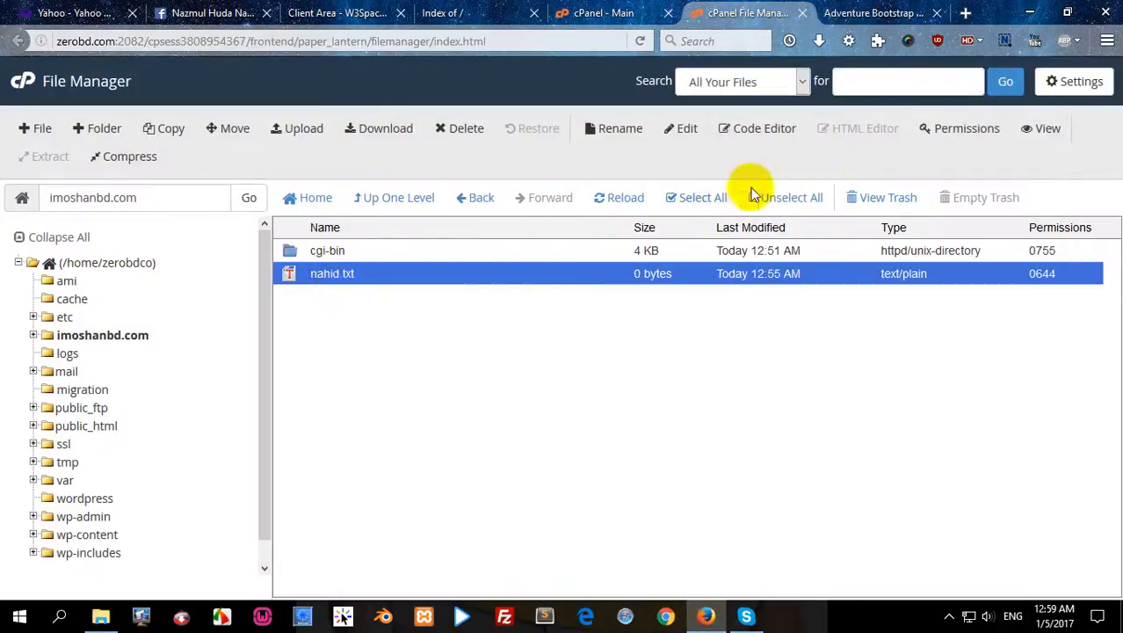
left_click(466, 128)
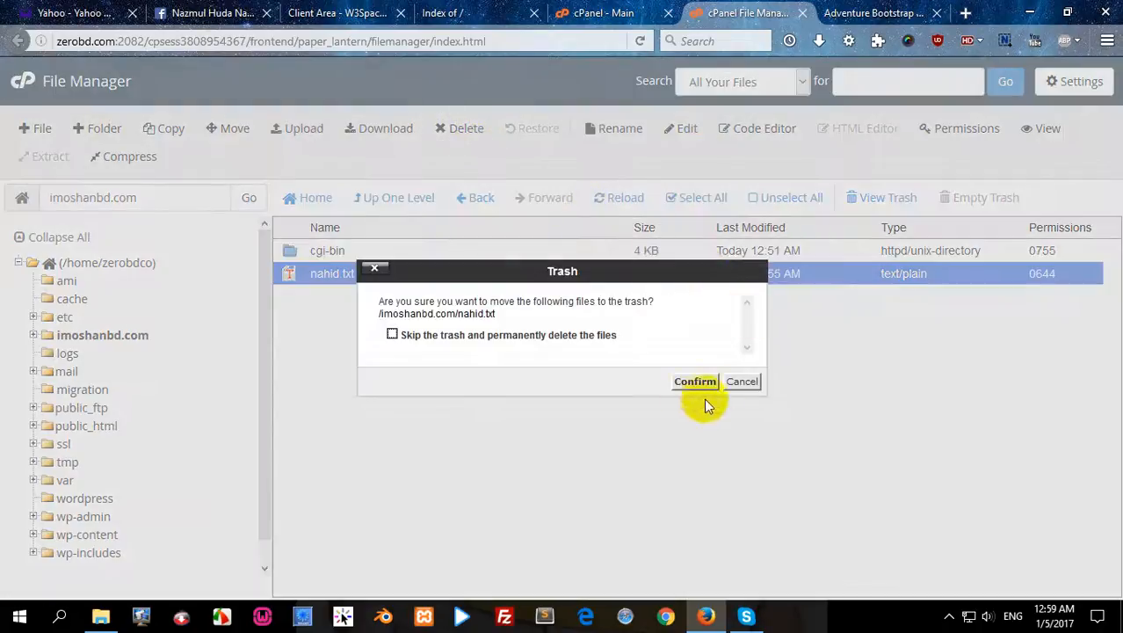
left_click(692, 382)
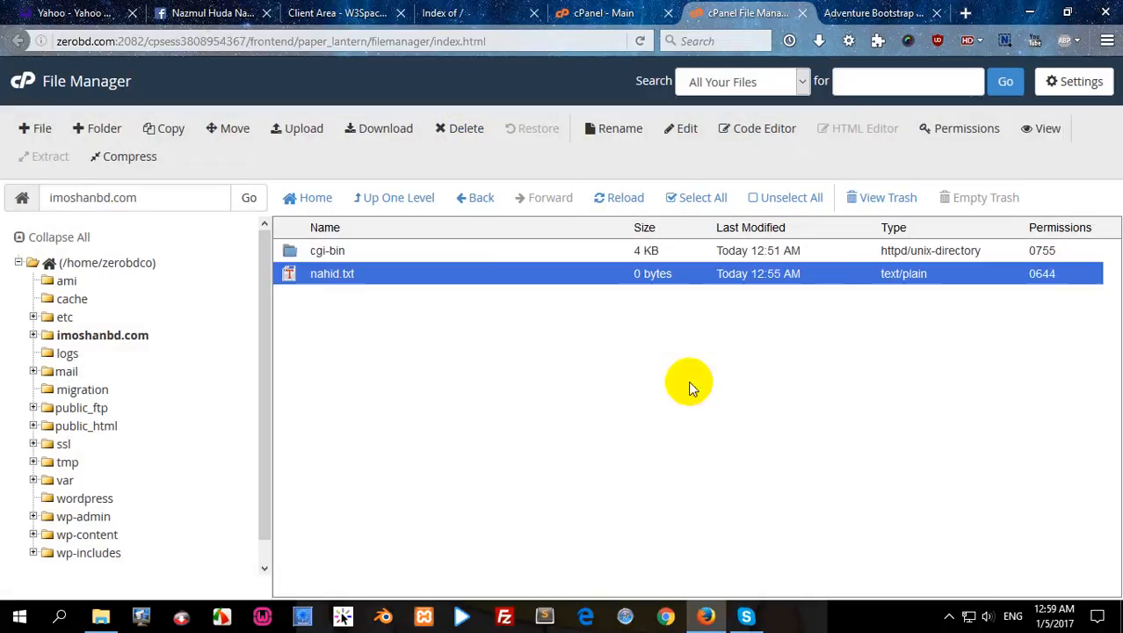
Start a file upload to the imoshanbd.com folder and browse to Tutorial (H:) > Practice for the source file
left_click(301, 130)
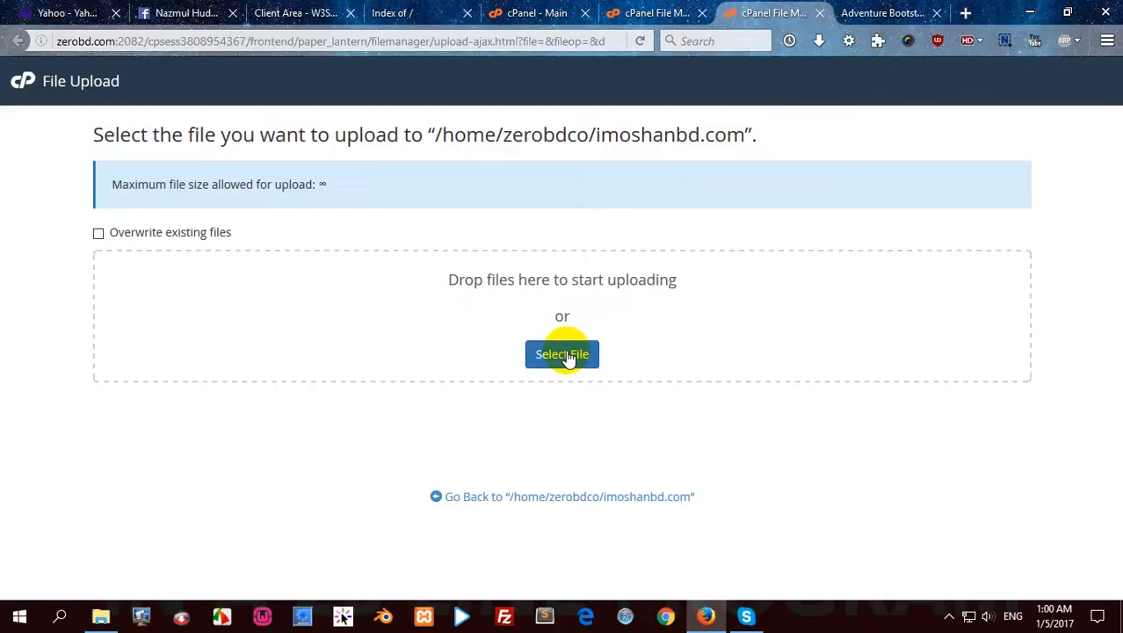
left_click(565, 354)
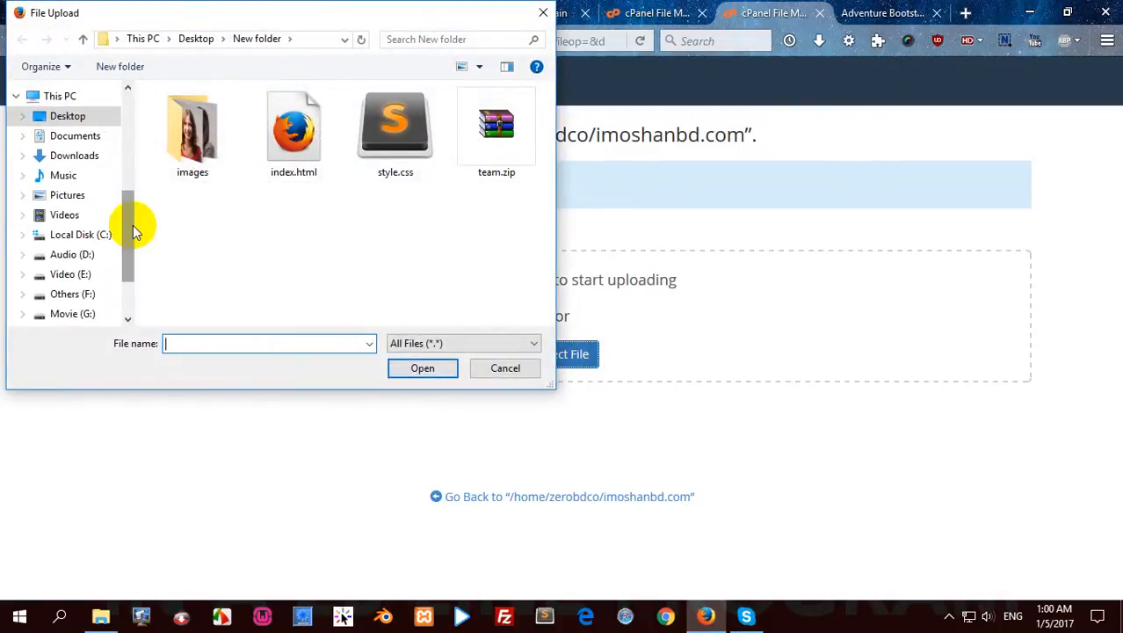
scroll(133, 226, "down", 2)
left_click(92, 248)
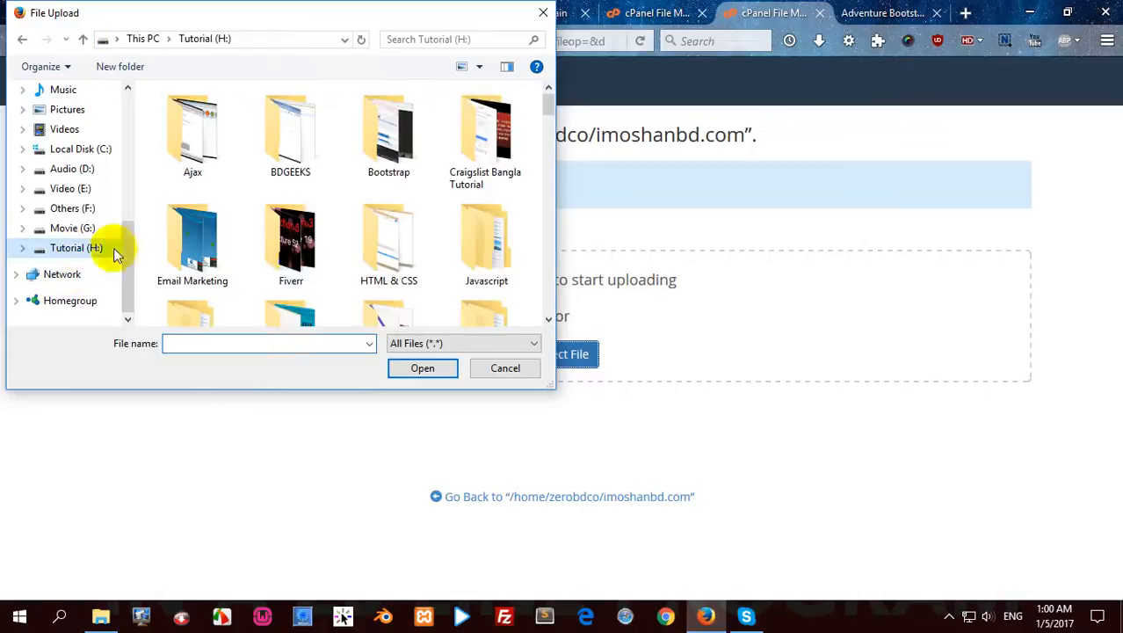
scroll(419, 258, "down", 5)
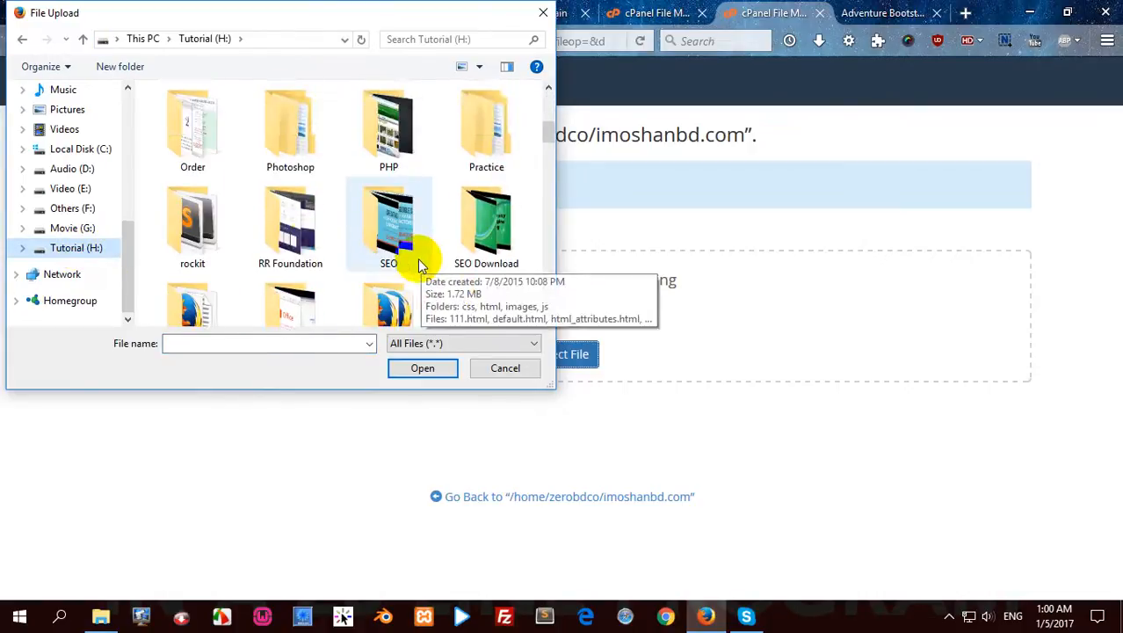
scroll(417, 258, "down", 1)
double_click(490, 109)
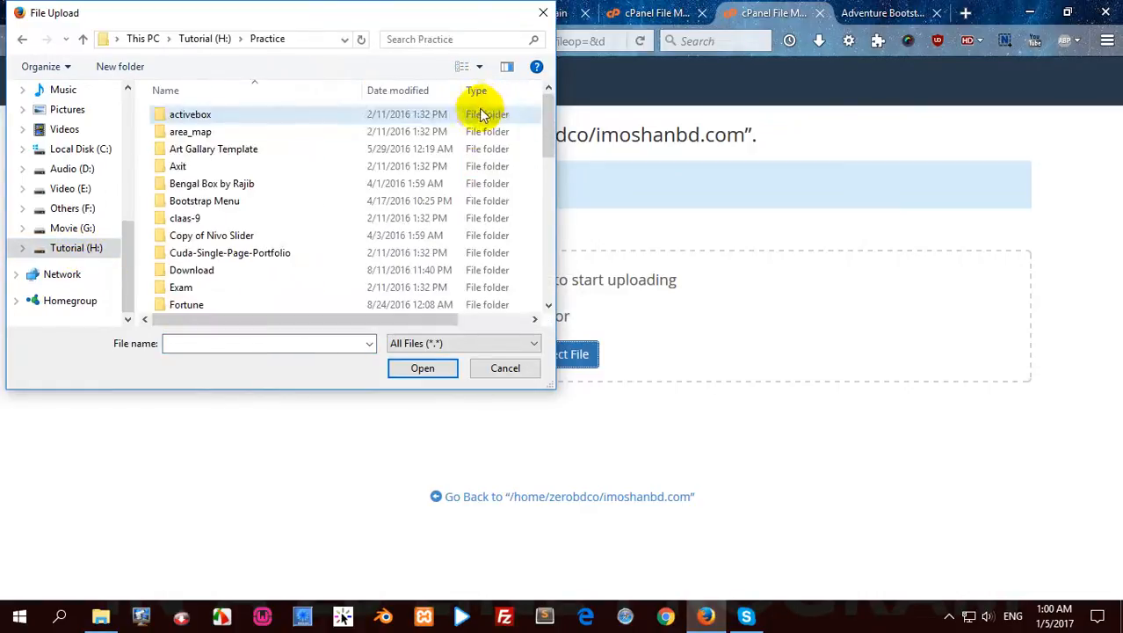
Upload index.zip from HTML template > adventure > 2078_adventure and go back to the imoshanbd.com folder in File Manager
scroll(260, 255, "down", 1)
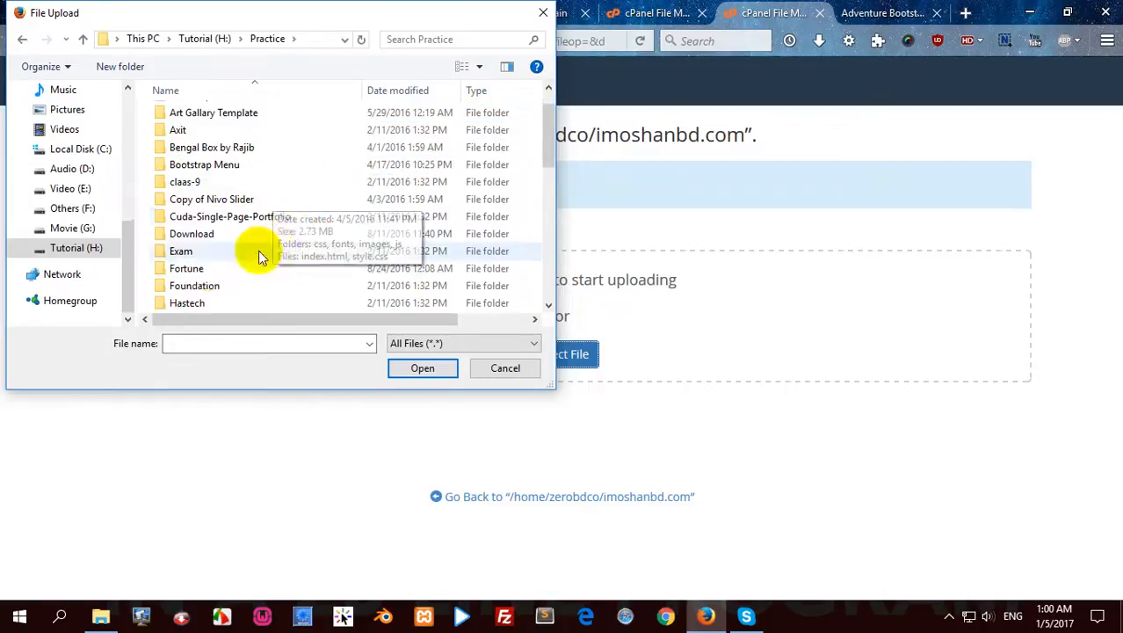
scroll(238, 262, "down", 1)
scroll(225, 268, "down", 2)
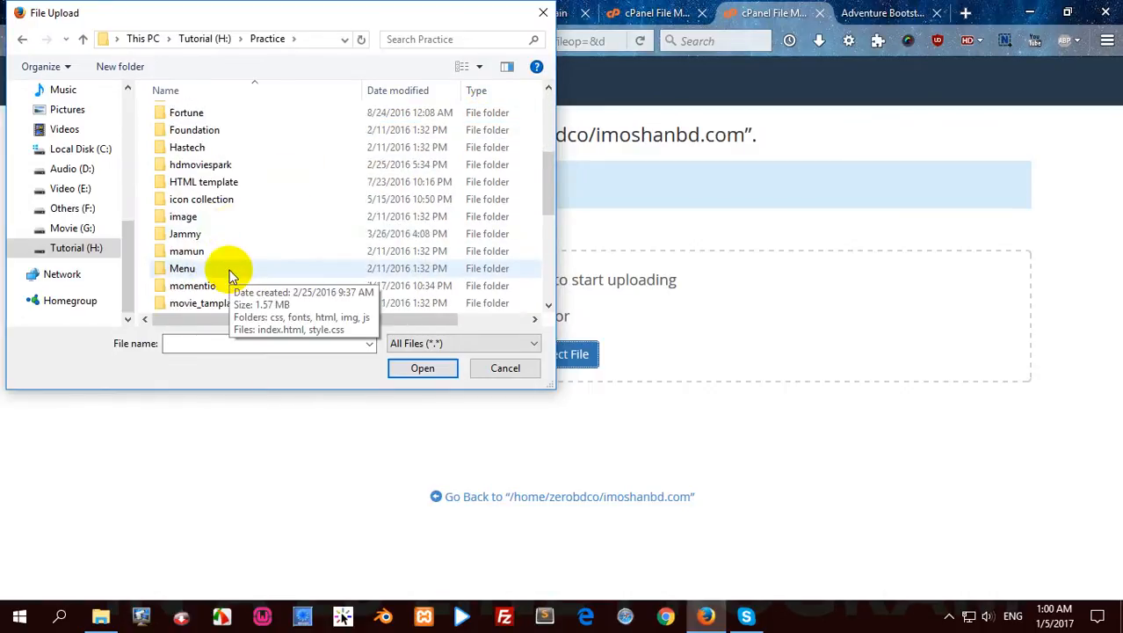
double_click(218, 185)
double_click(199, 116)
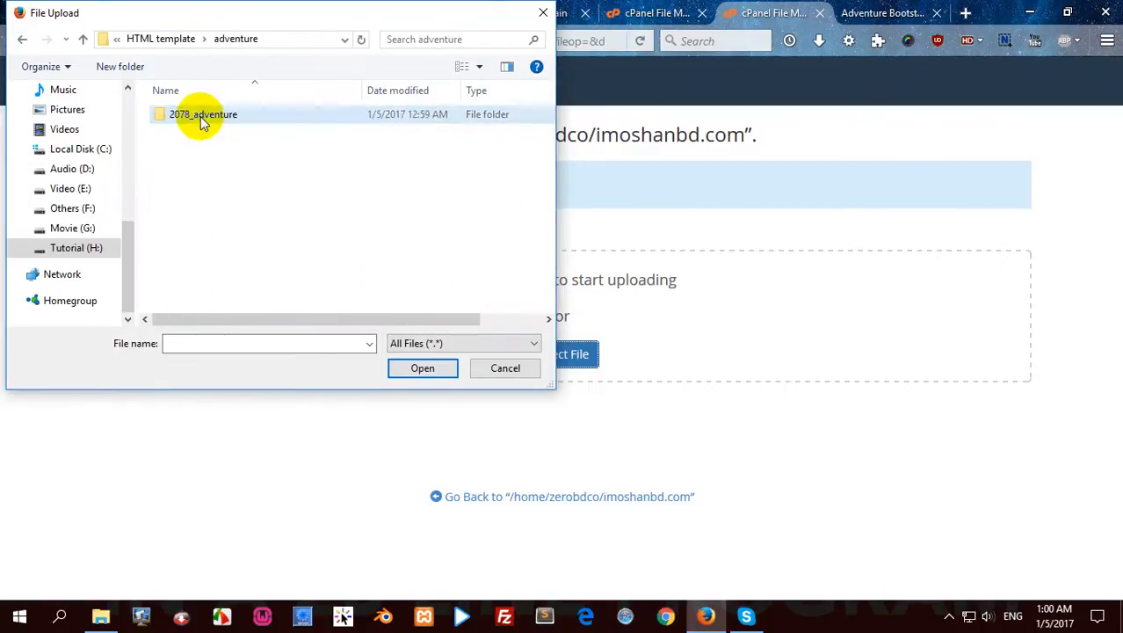
double_click(200, 117)
left_click(188, 200)
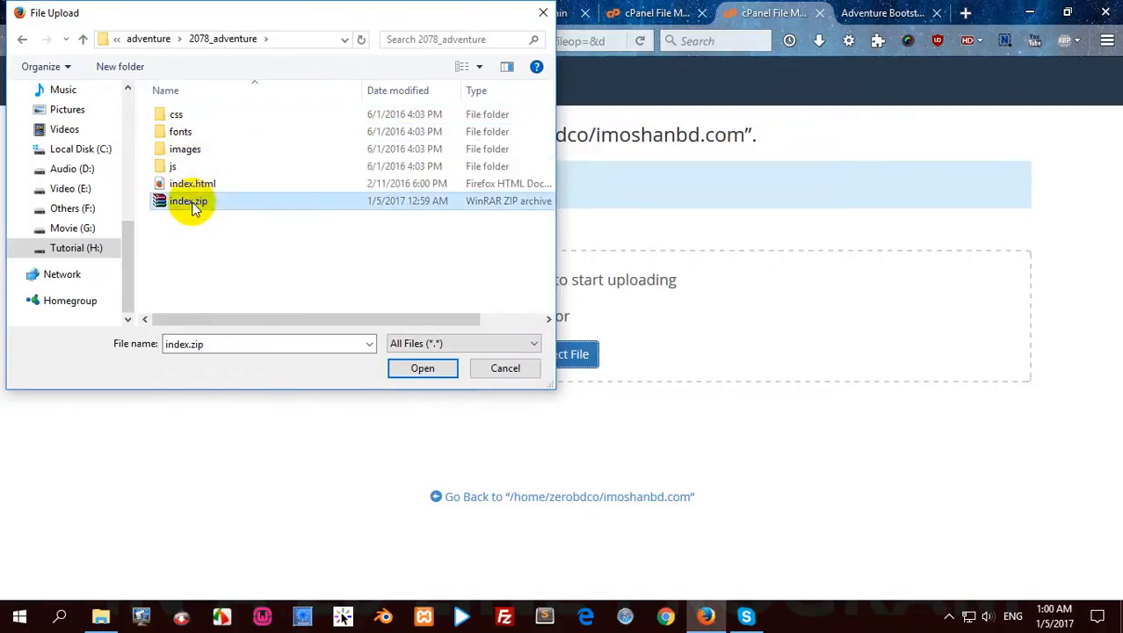
left_click(423, 368)
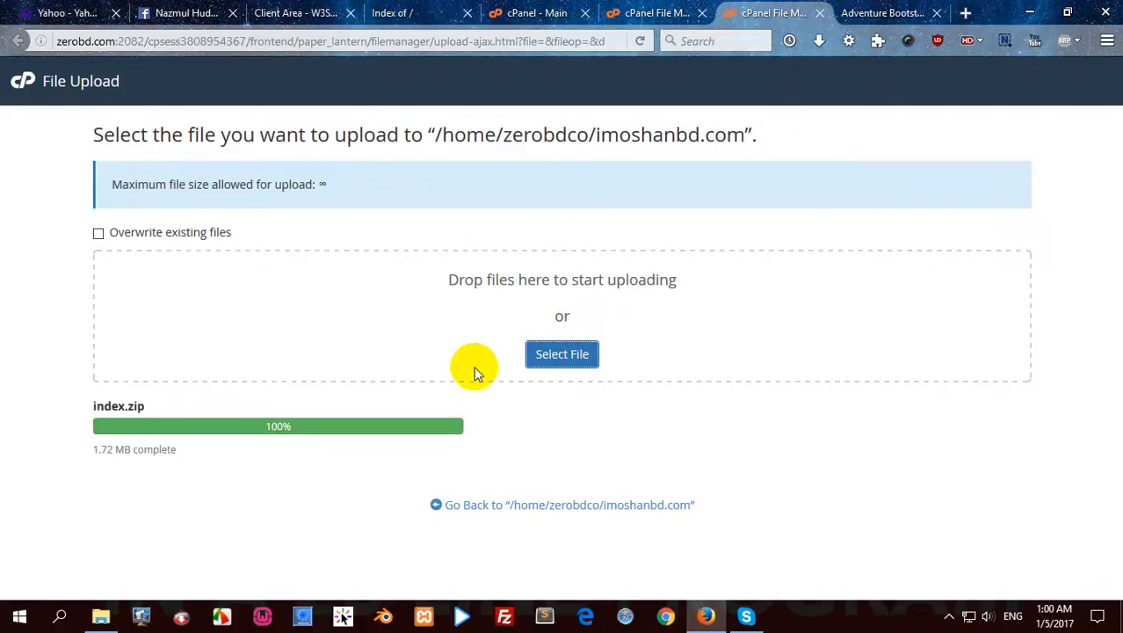
left_click(603, 507)
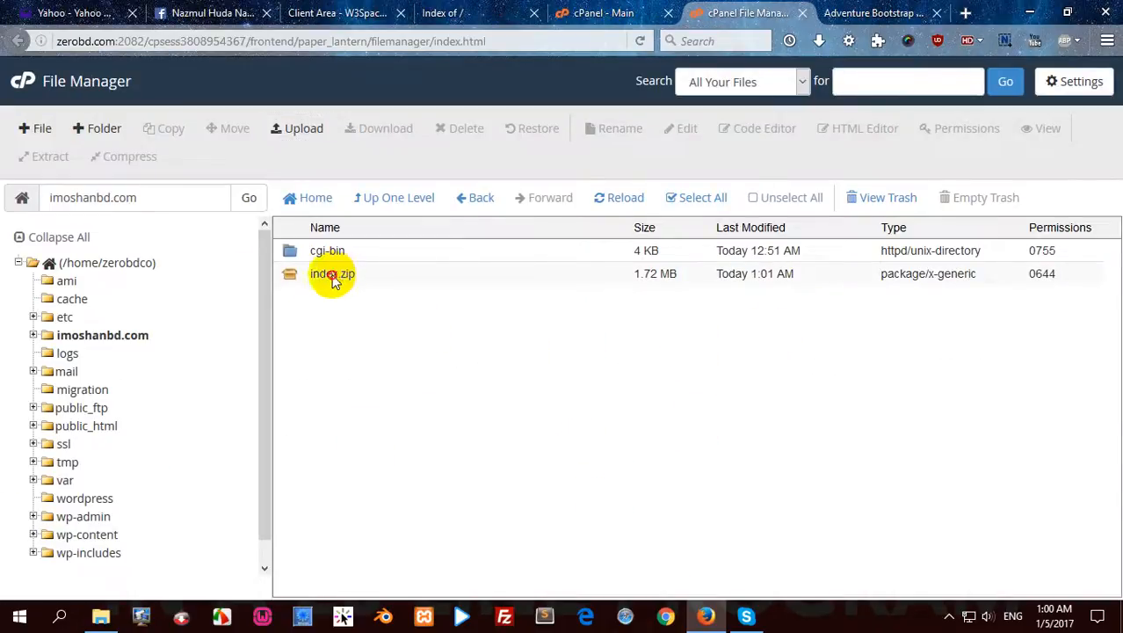
Extract index.zip into /imoshanbd.com and close the extraction results
left_click(312, 274)
right_click(312, 274)
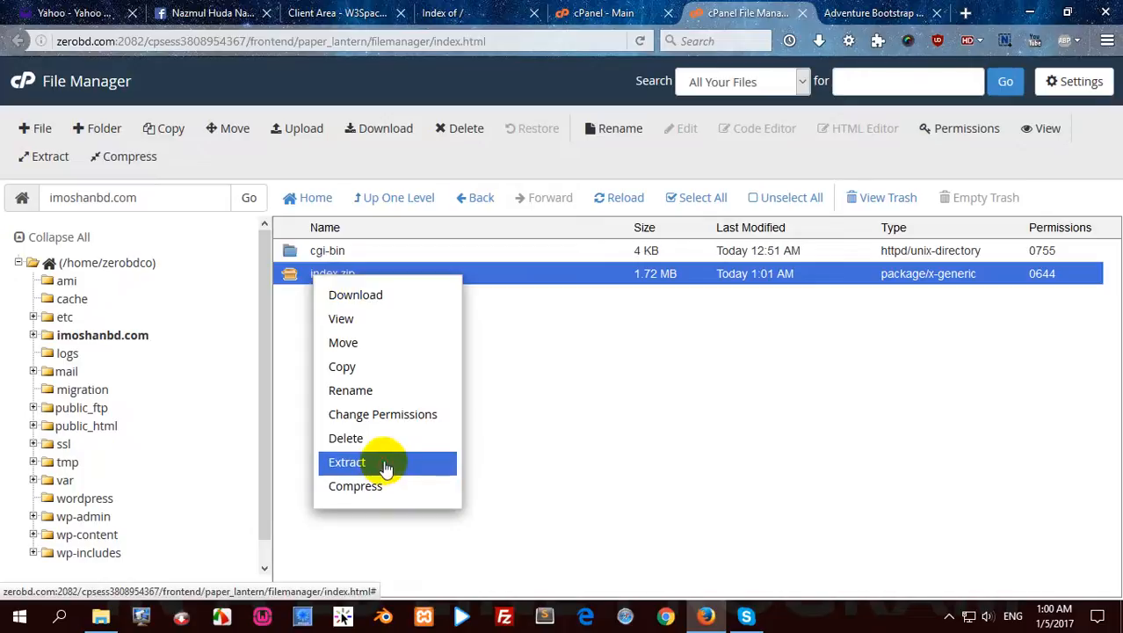
left_click(383, 462)
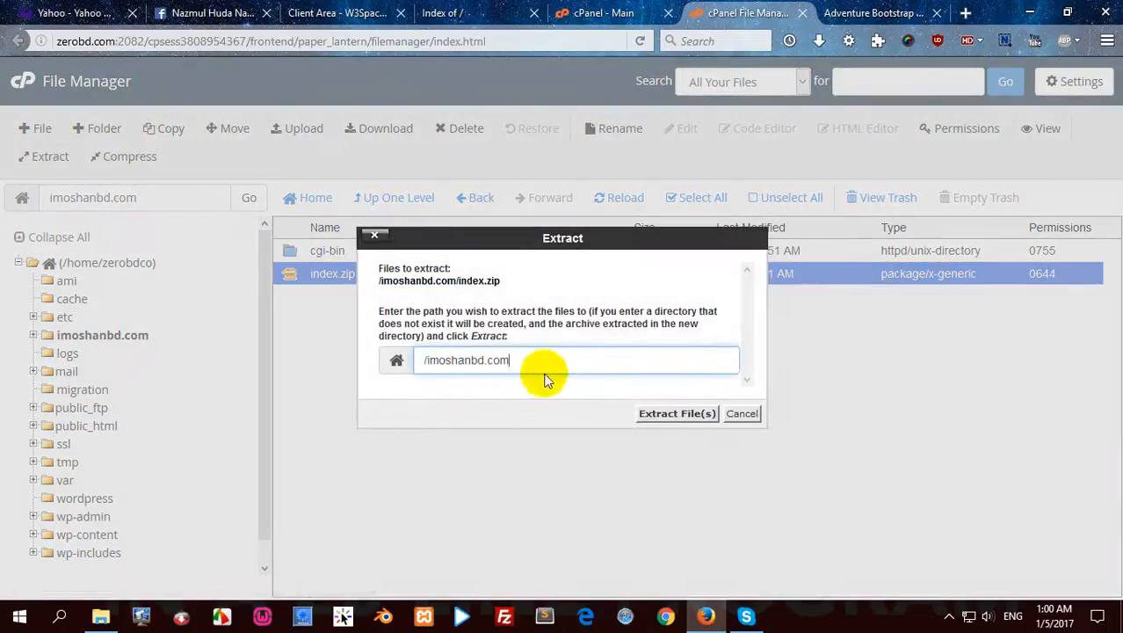
left_click(674, 414)
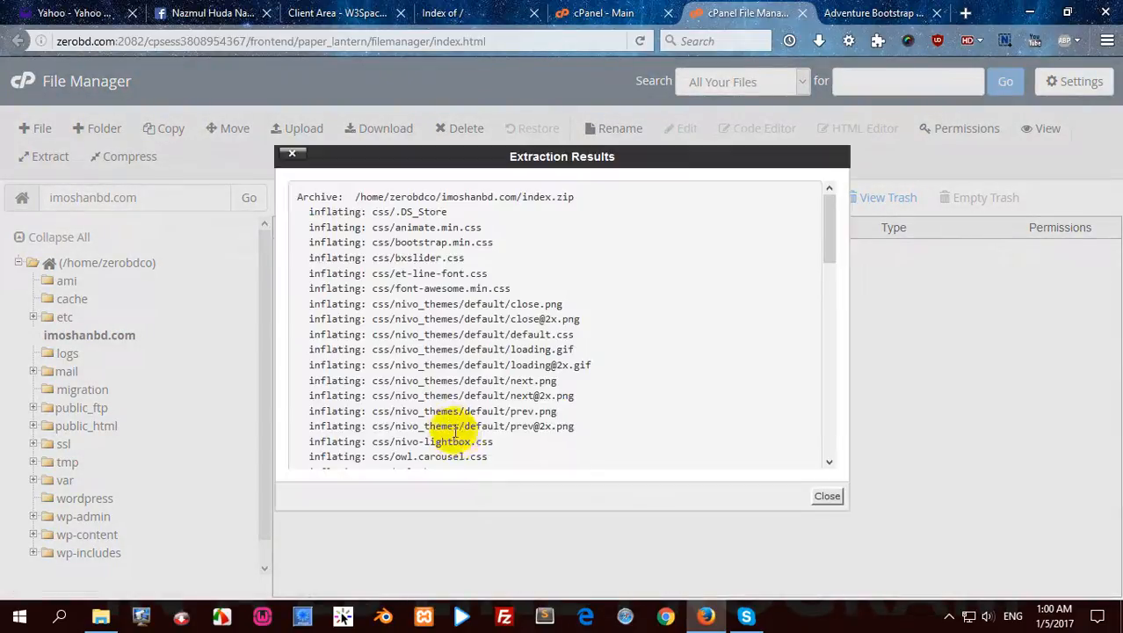
left_click(829, 495)
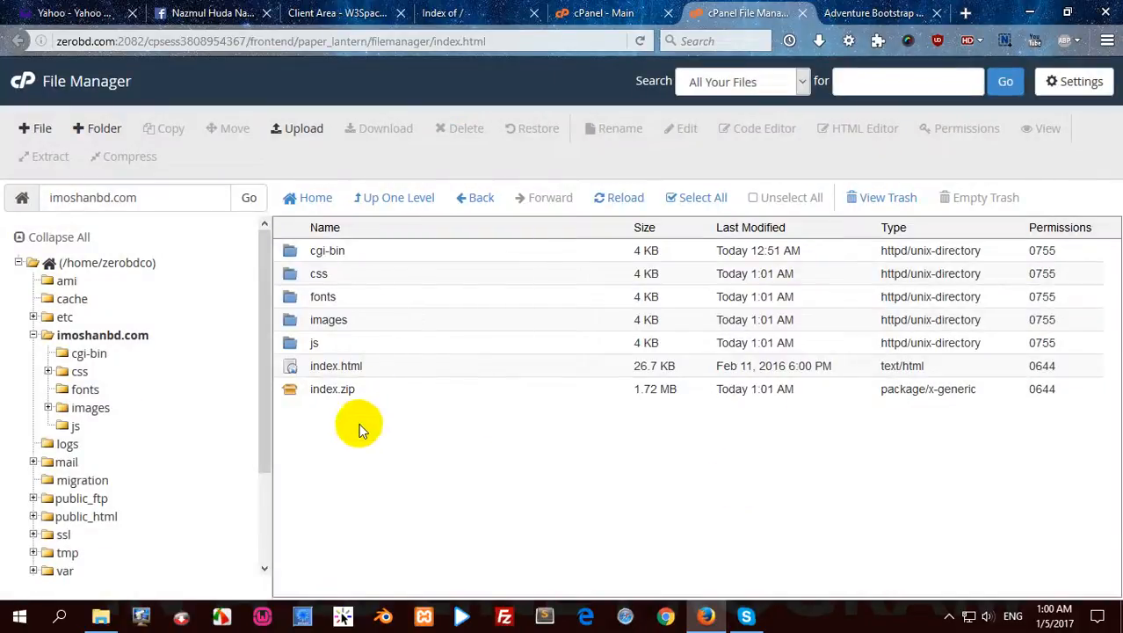
Move index.zip from the imoshanbd.com folder to the trash
left_click(315, 394)
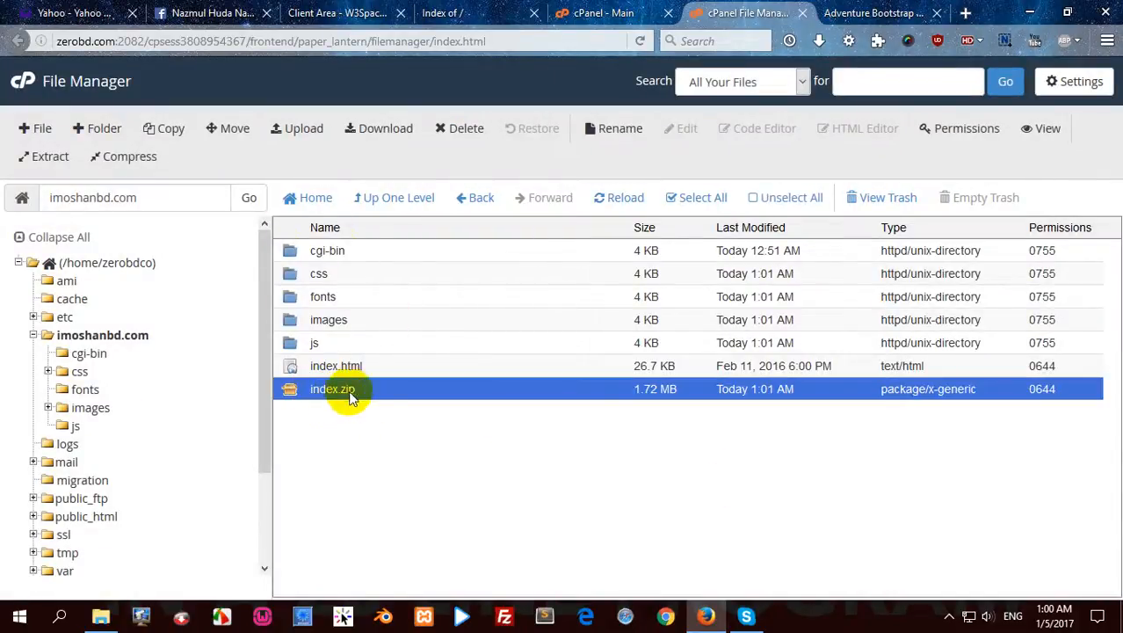
left_click(451, 130)
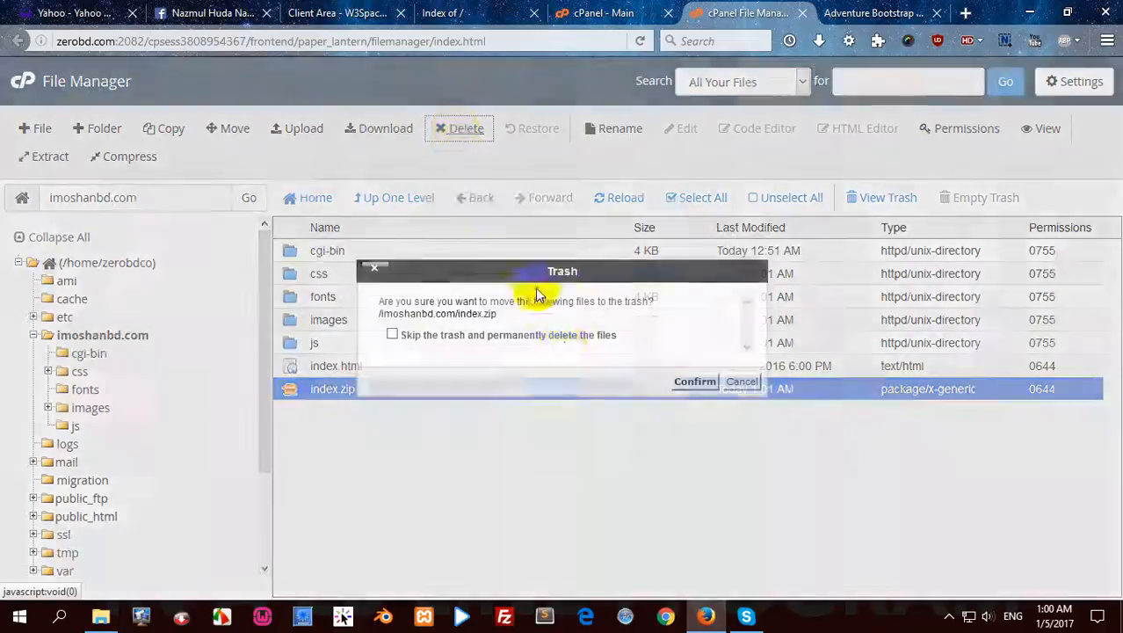
left_click(692, 380)
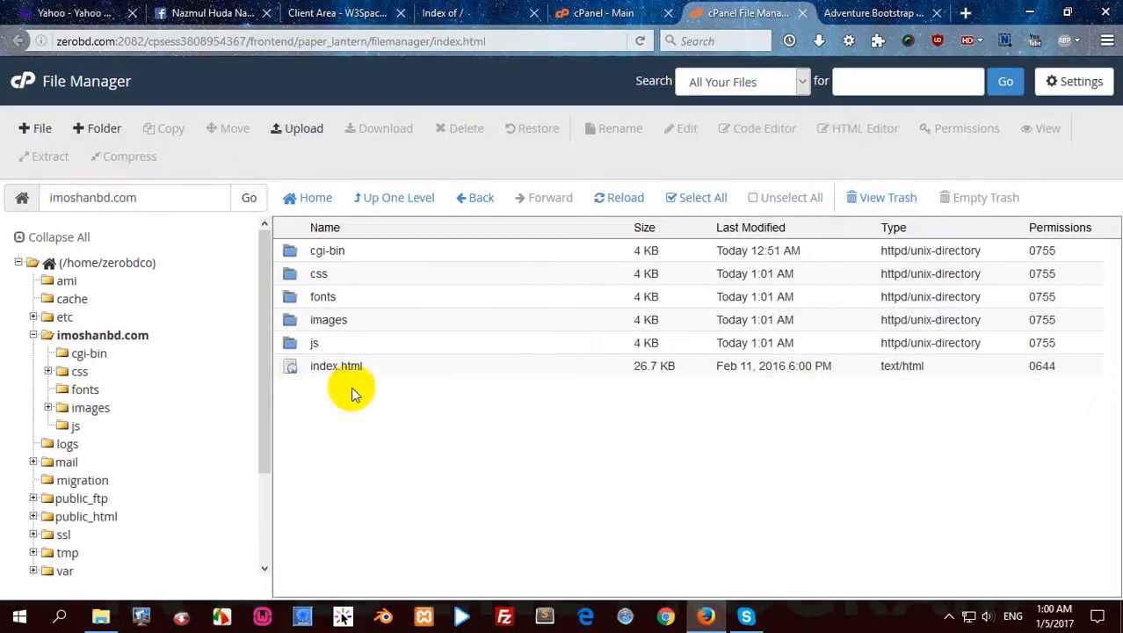
Switch to the open imoshanbd.com page and load the address again
left_click(448, 13)
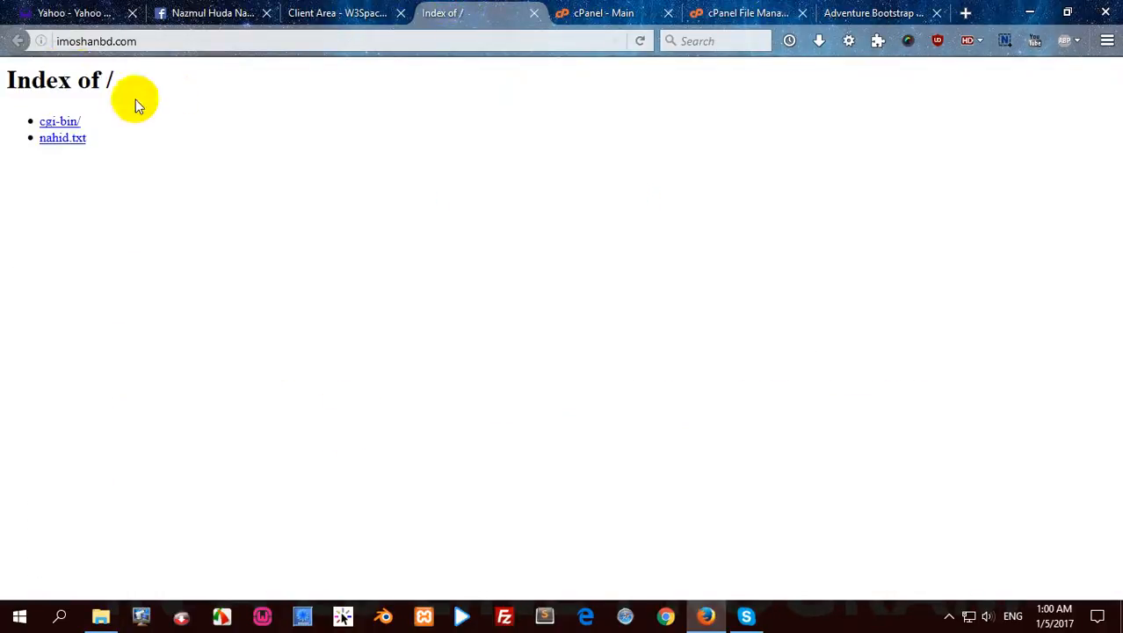
left_click(168, 44)
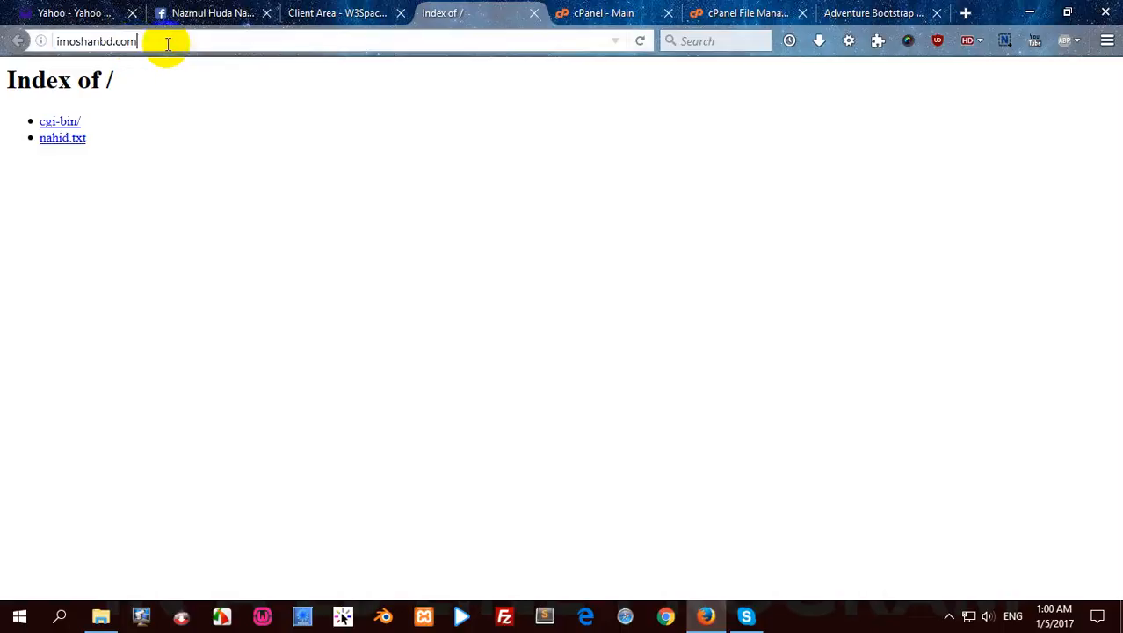
key("Return")
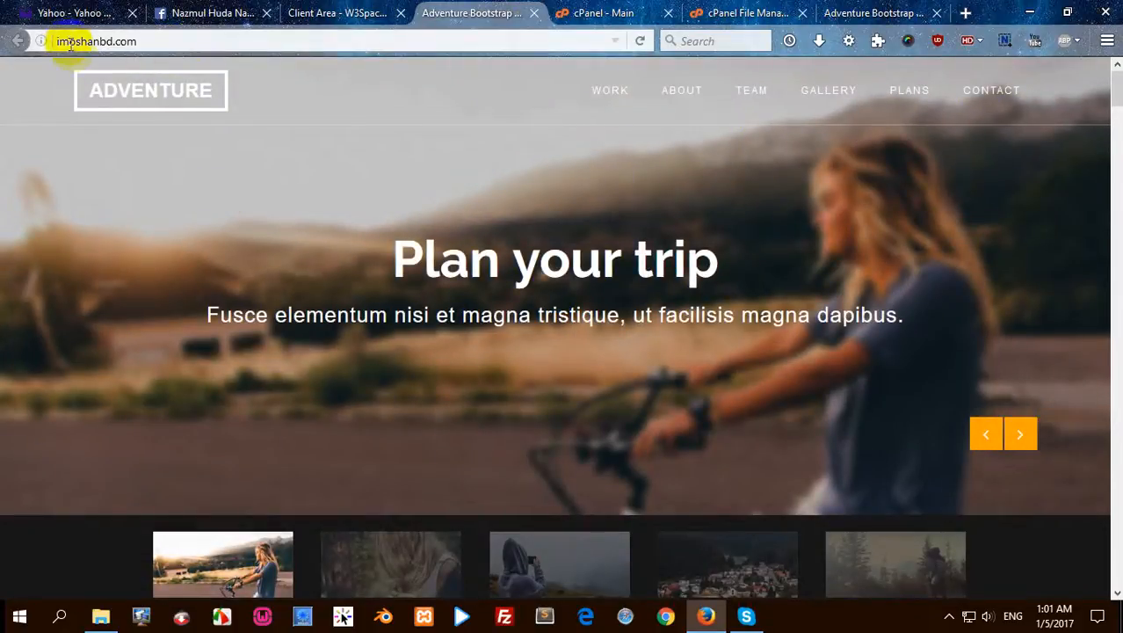
Look through the sections of the live imoshanbd.com page from the header to Our Team and return to its start
scroll(502, 268, "down", 5)
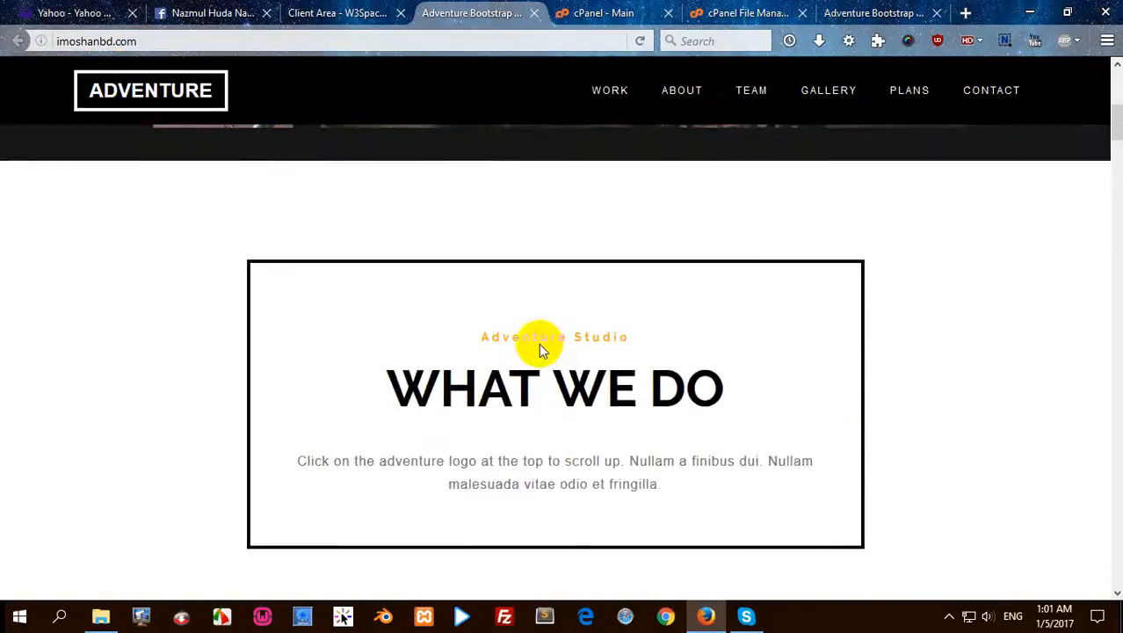
scroll(538, 343, "down", 3)
scroll(675, 298, "down", 5)
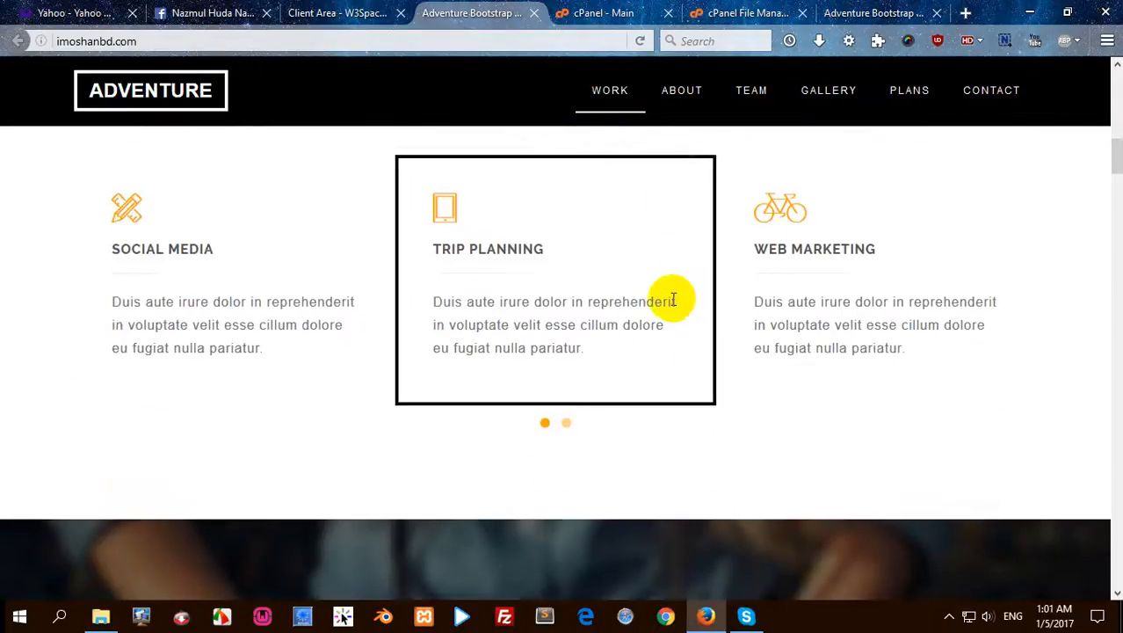
scroll(672, 298, "down", 5)
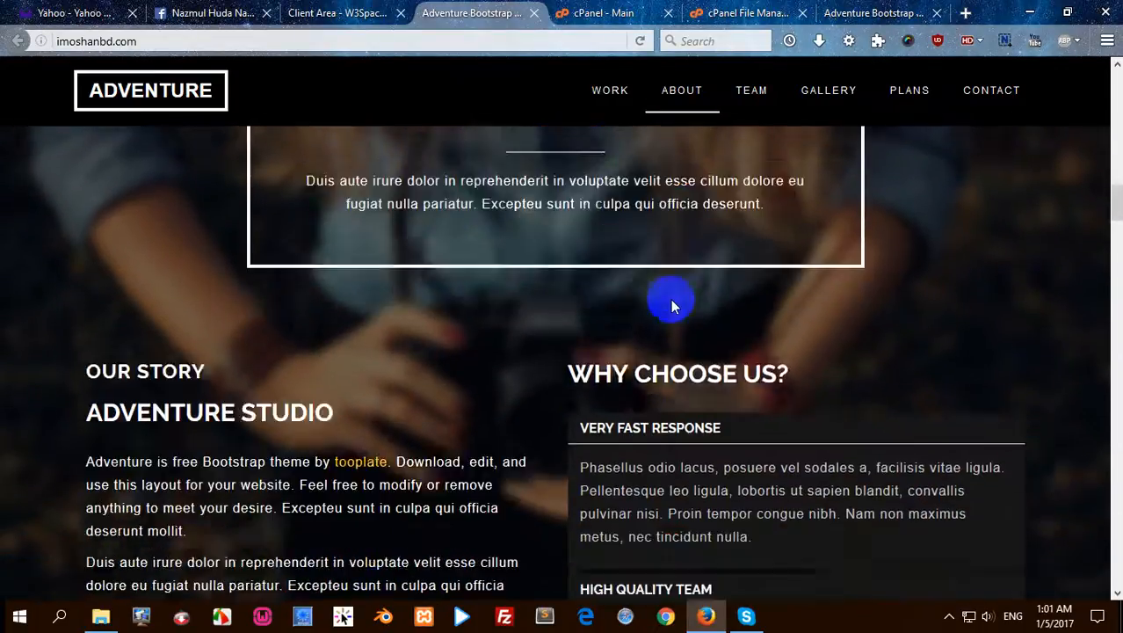
scroll(673, 306, "down", 5)
scroll(673, 306, "down", 5)
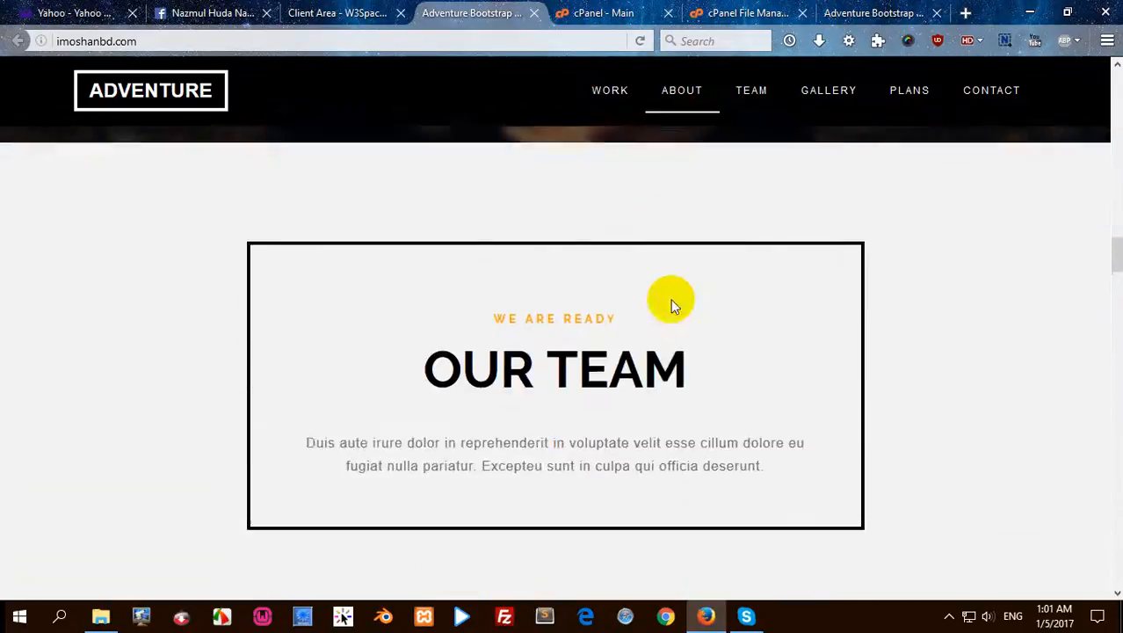
scroll(660, 294, "up", 10)
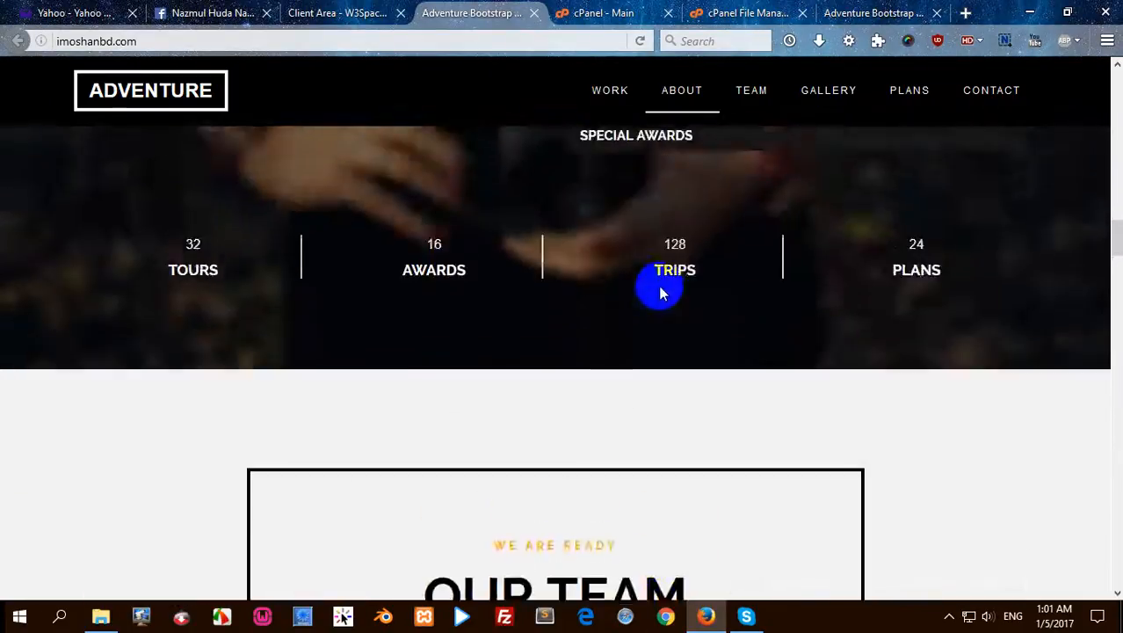
scroll(663, 292, "up", 5)
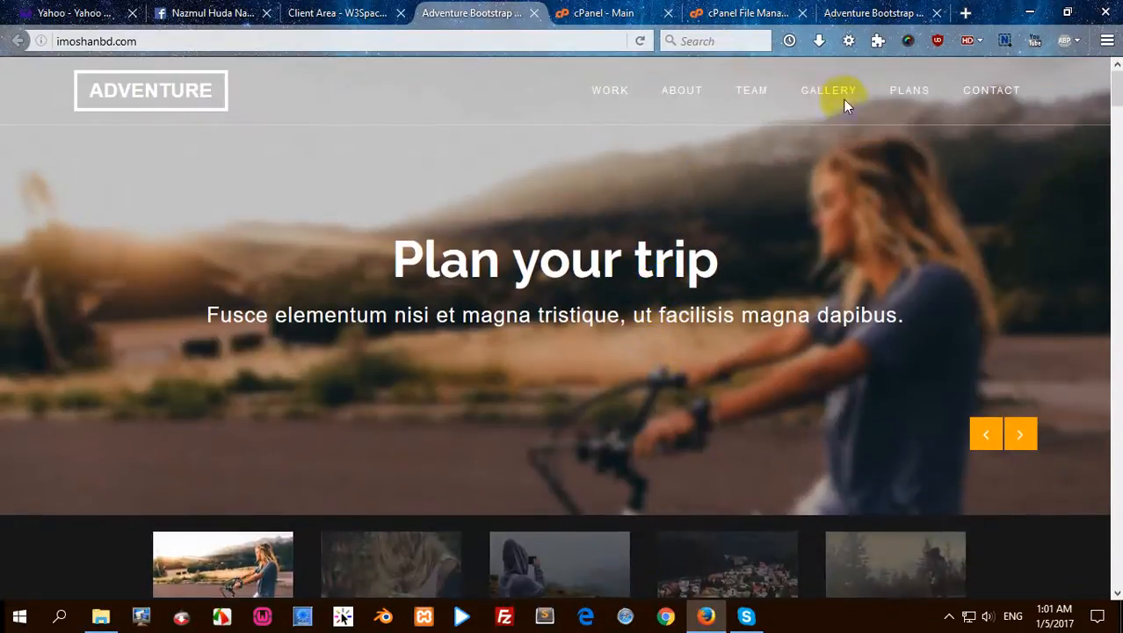
Compare the address of the local index.html template page with that of the live imoshanbd.com page
left_click(845, 12)
left_click_drag(65, 42, 35, 41)
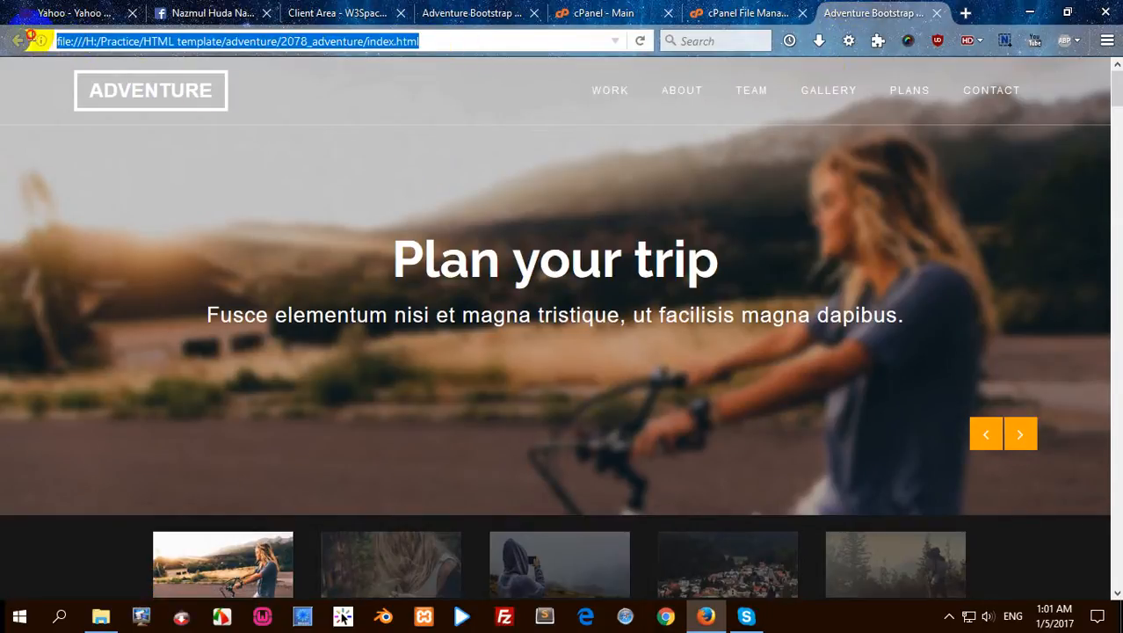
left_click(448, 12)
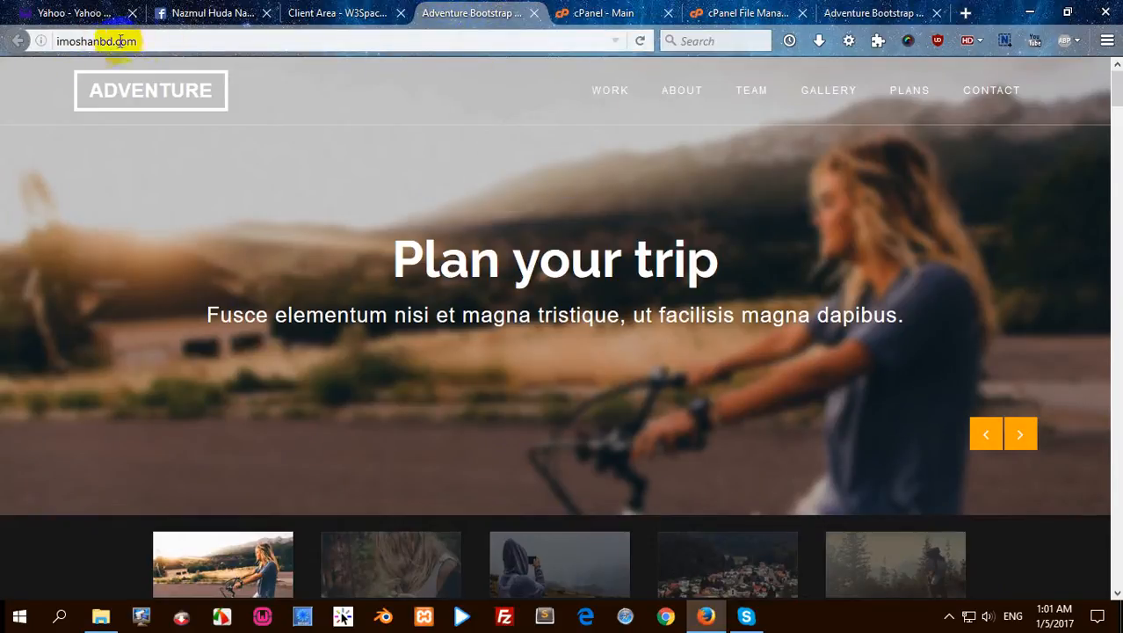
left_click(754, 273)
scroll(703, 290, "down", 5)
scroll(686, 304, "up", 5)
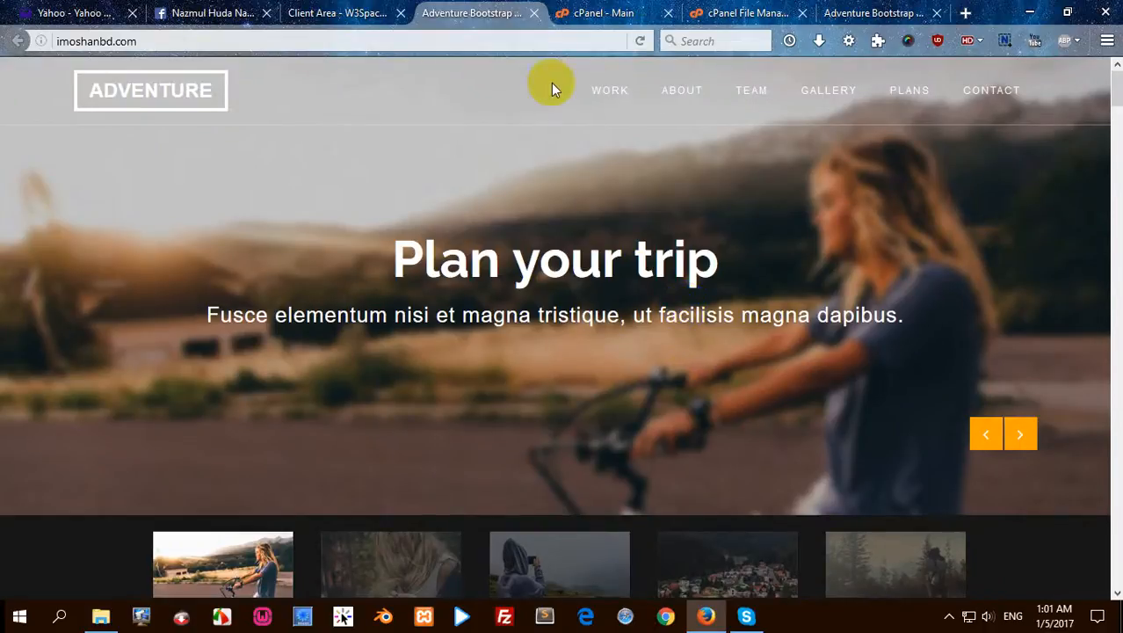
left_click(569, 194)
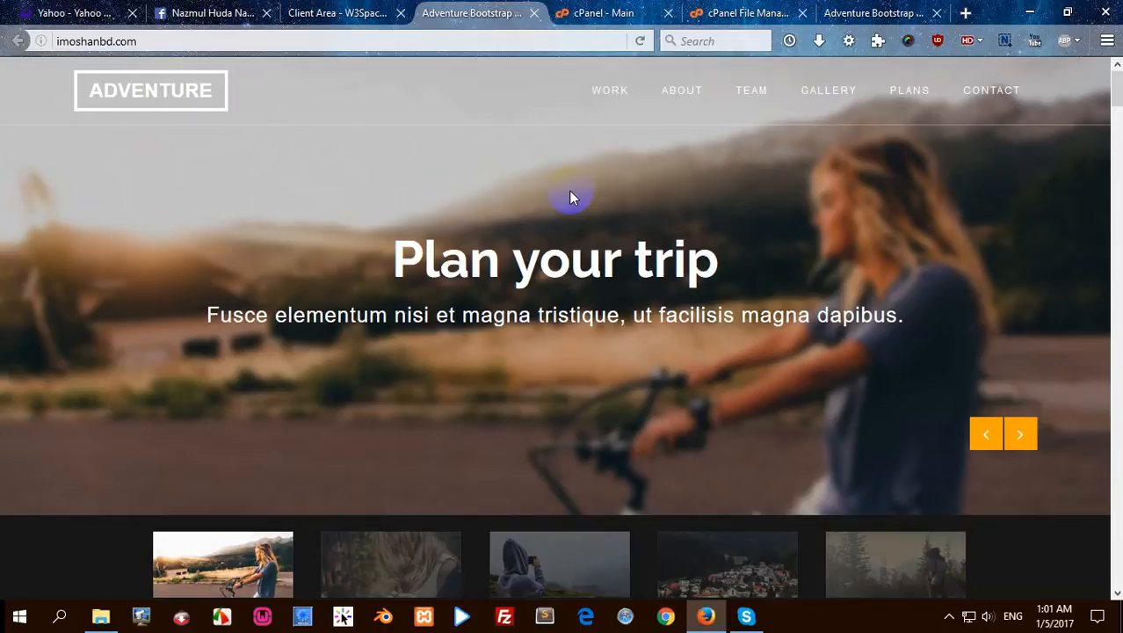